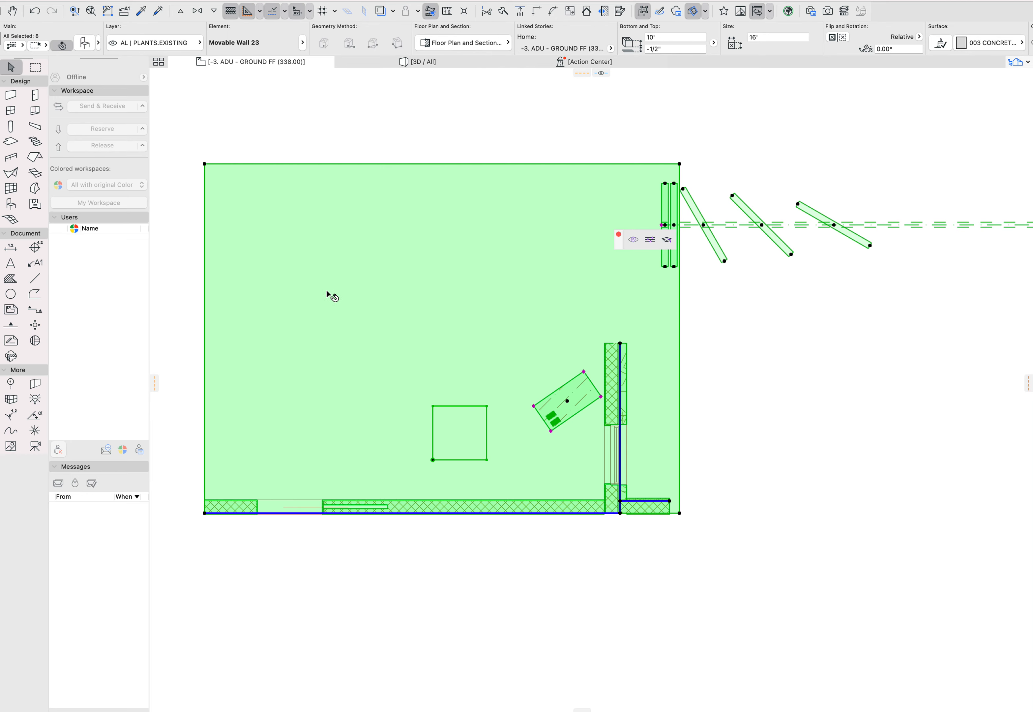
Step: Open the selected movable wall's settings to examine the layer choices, and close them without changes
left_click(85, 44)
left_click_drag(774, 4, 398, 65)
left_click(580, 483)
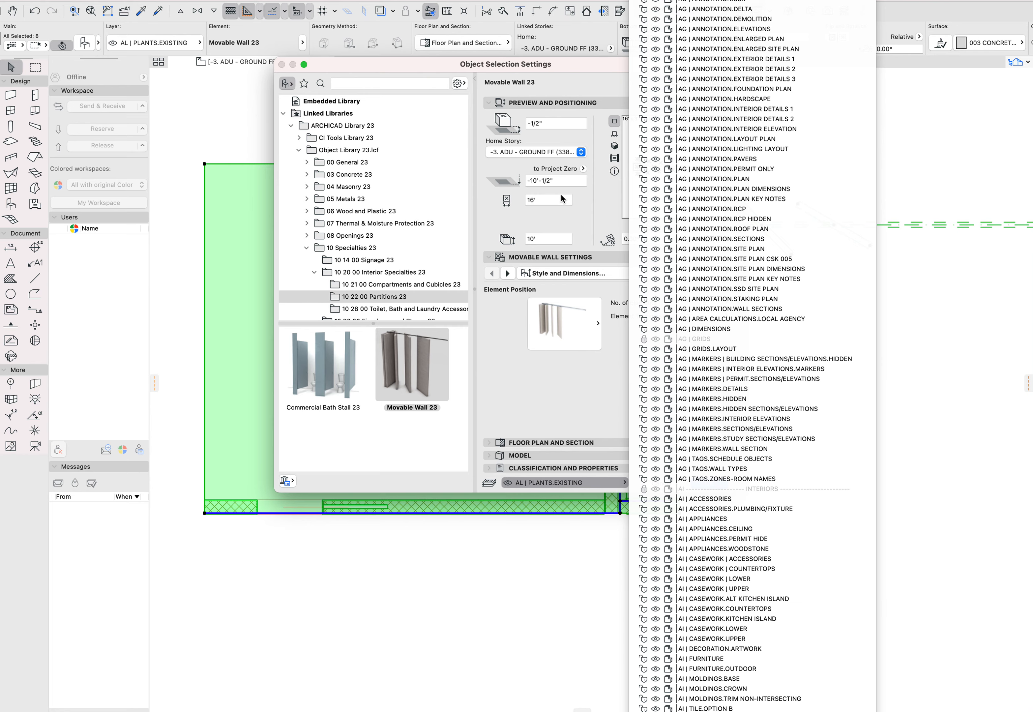
left_click(548, 211)
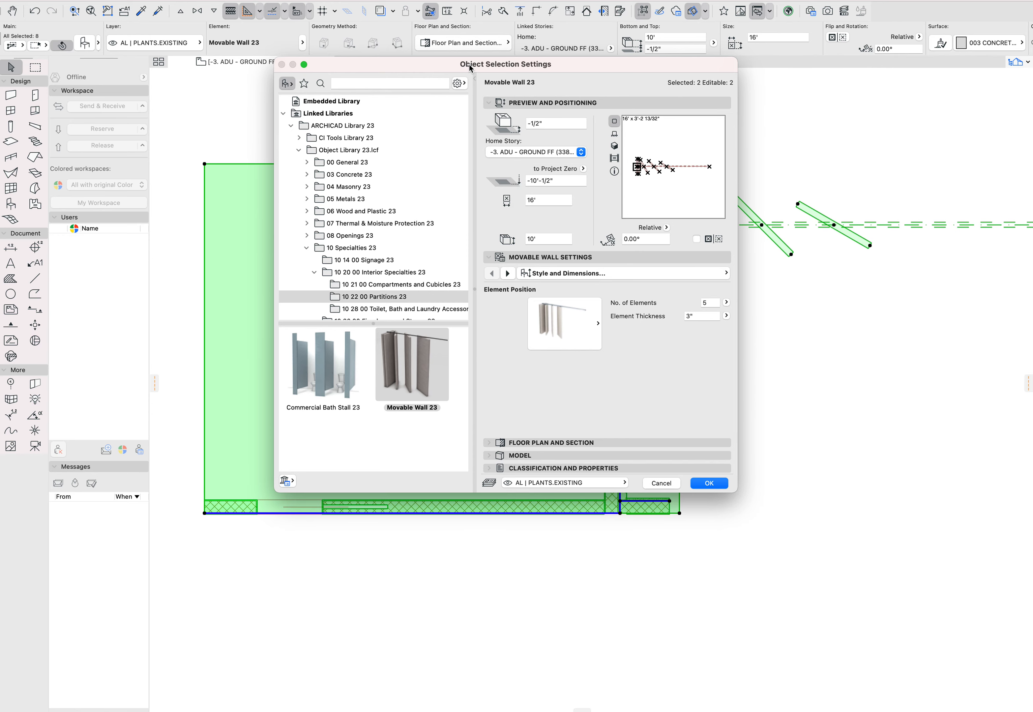
left_click_drag(470, 67, 511, 125)
left_click_drag(589, 122, 671, 217)
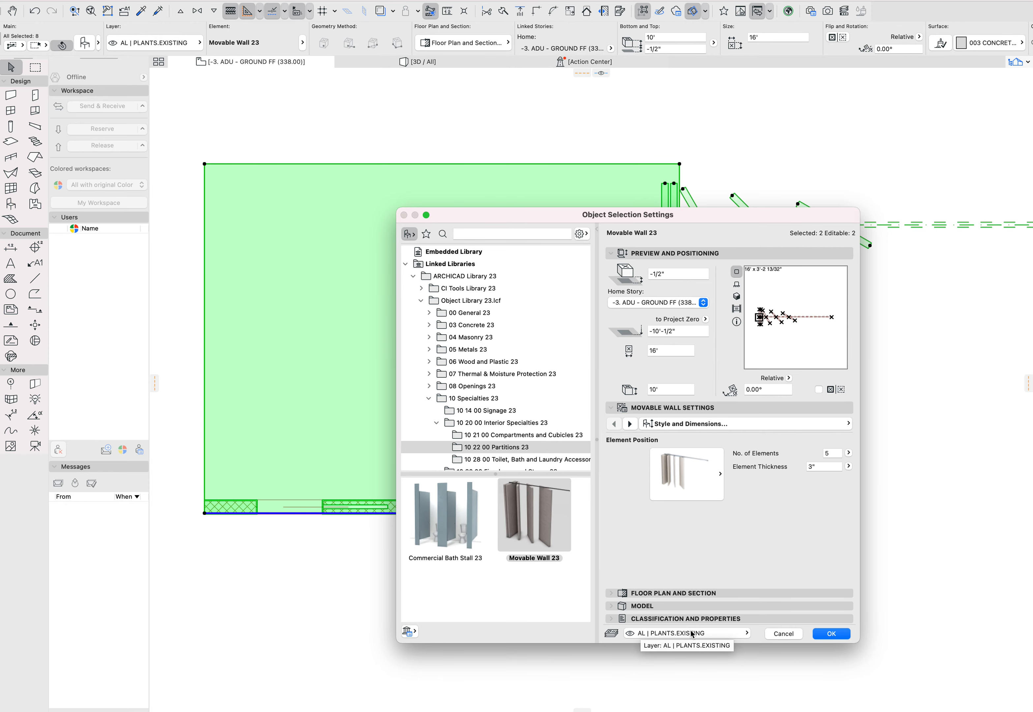
key("Escape")
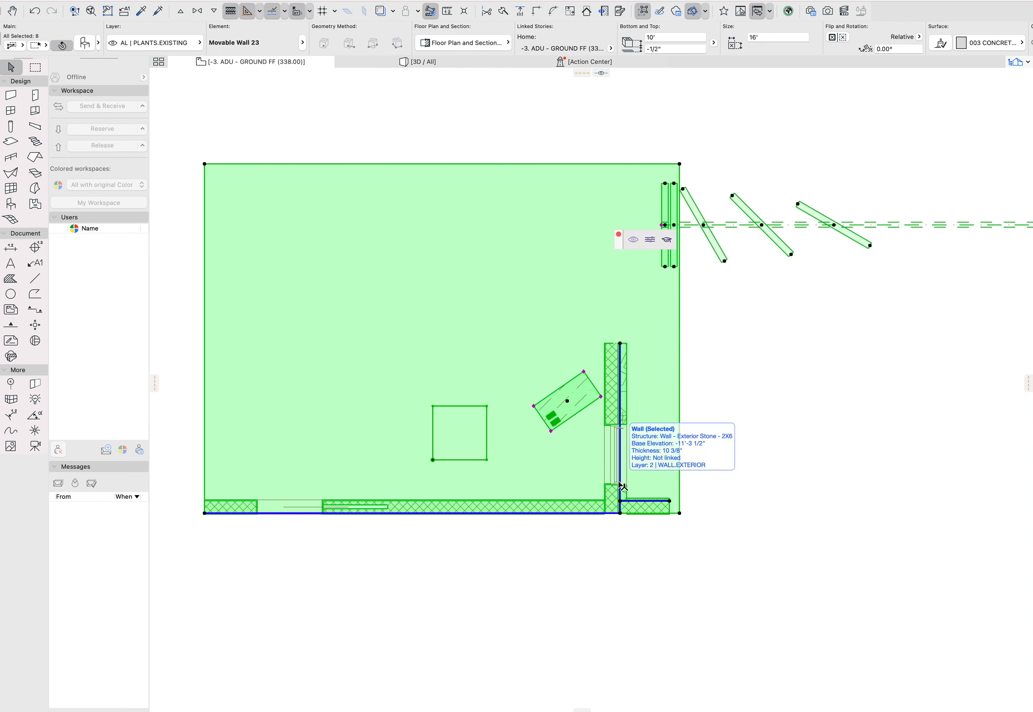
Step: Open the shared edit settings for the mixed selection of walls, objects, slabs and morph, and choose pen 36
key("alt")
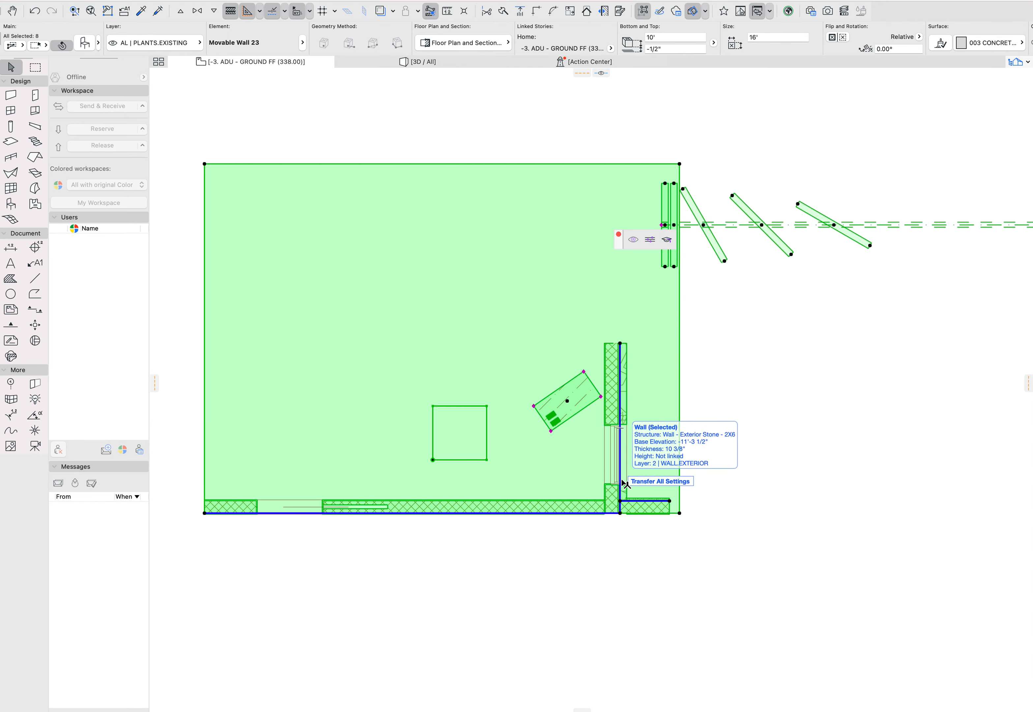
key("alt")
key("alt+super+t")
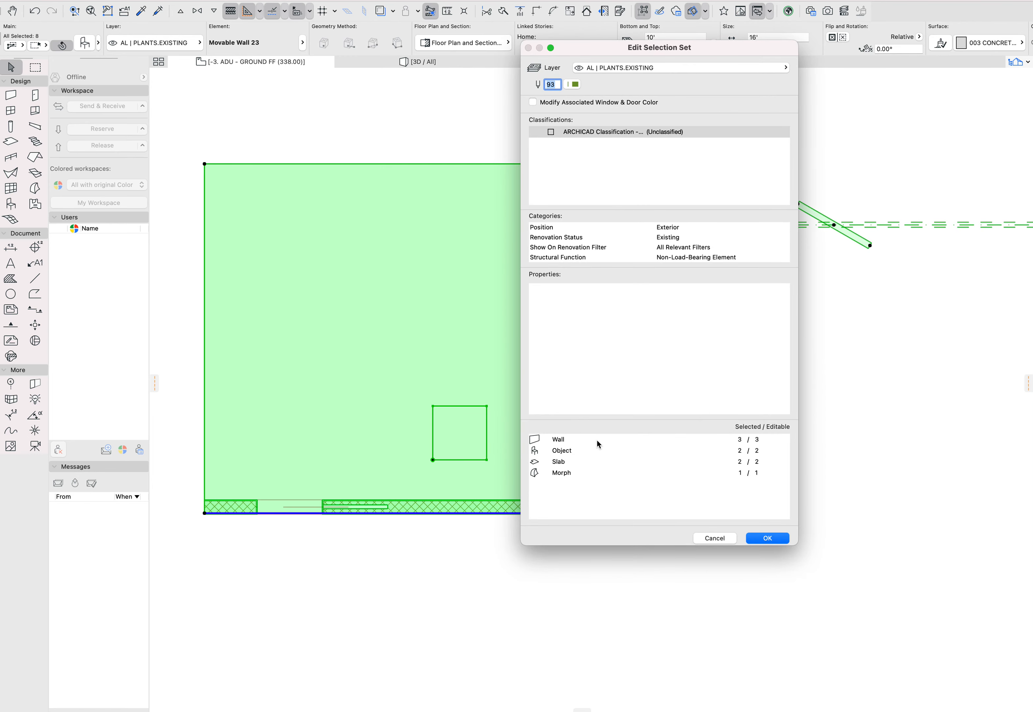
left_click_drag(613, 48, 513, 81)
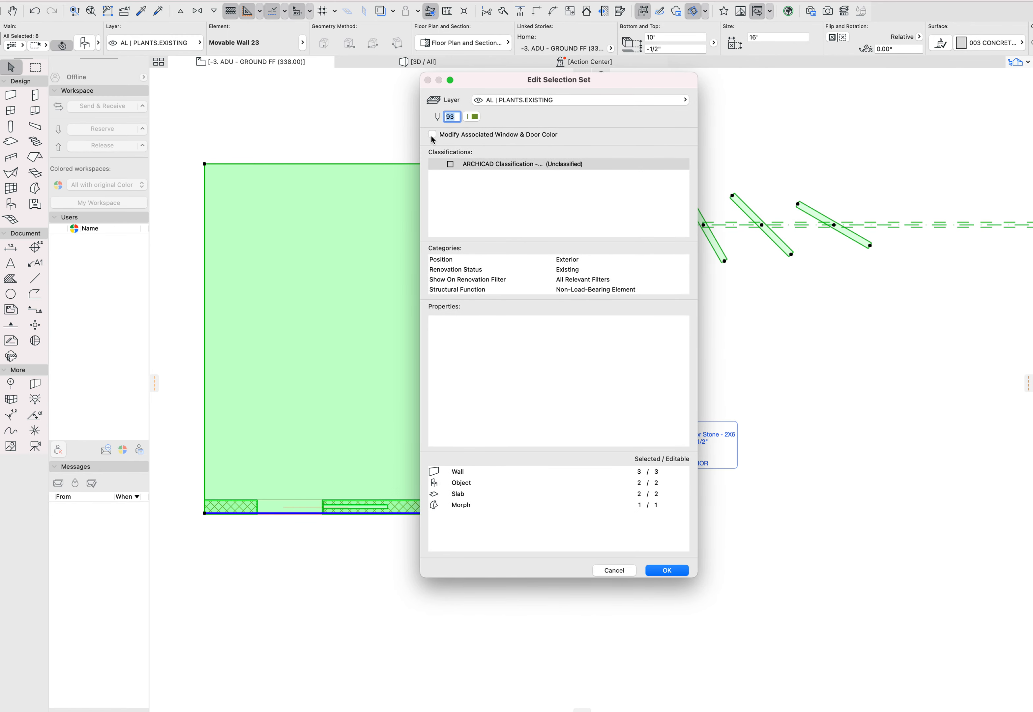
left_click(473, 117)
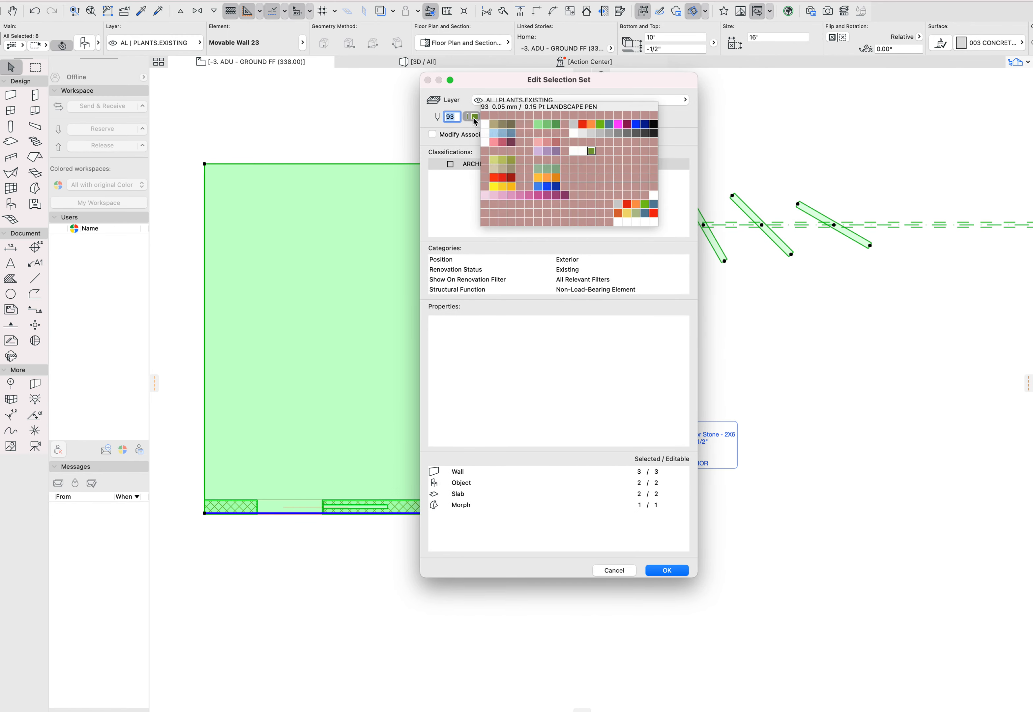
left_click(616, 125)
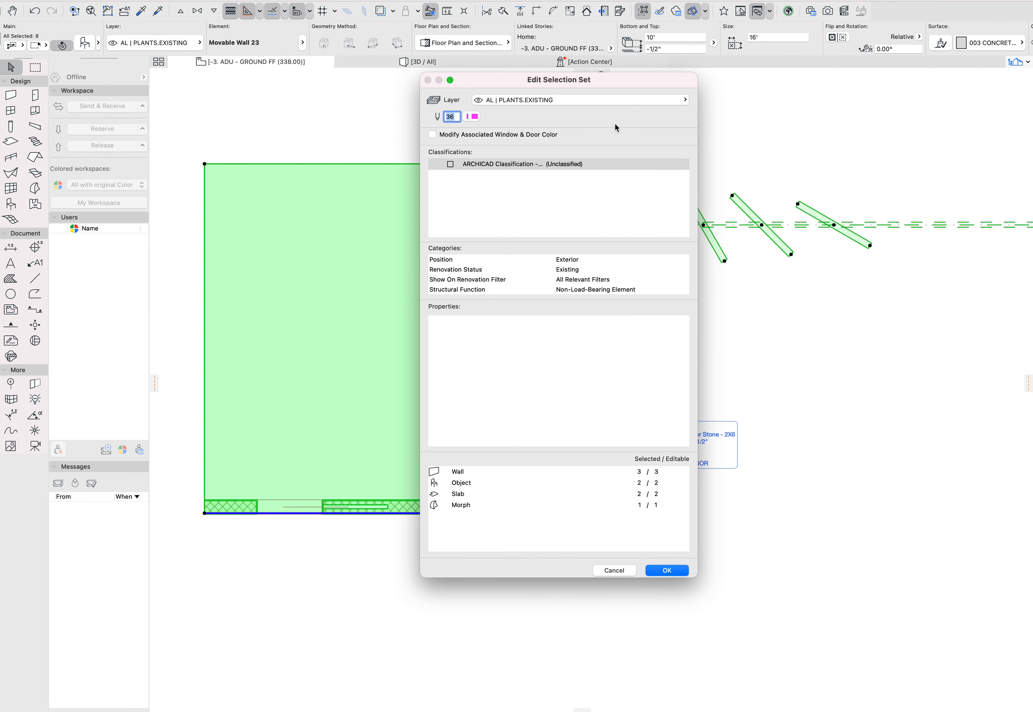
Step: Enable the ARCHICAD Classification for the selection set and choose Window as the class
left_click(450, 165)
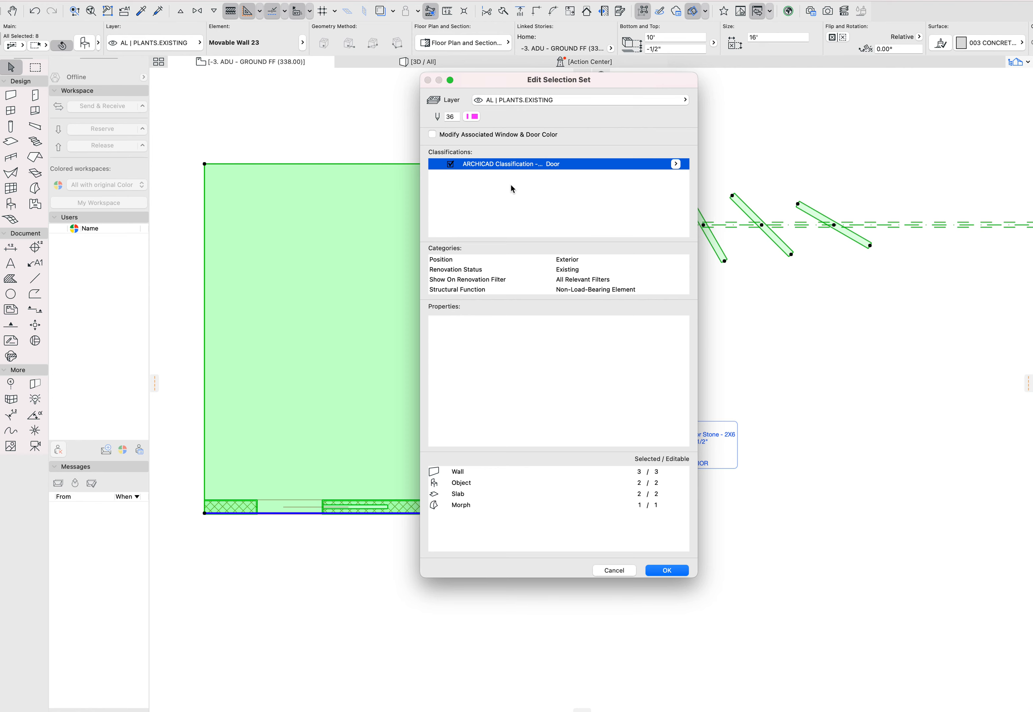
left_click(675, 164)
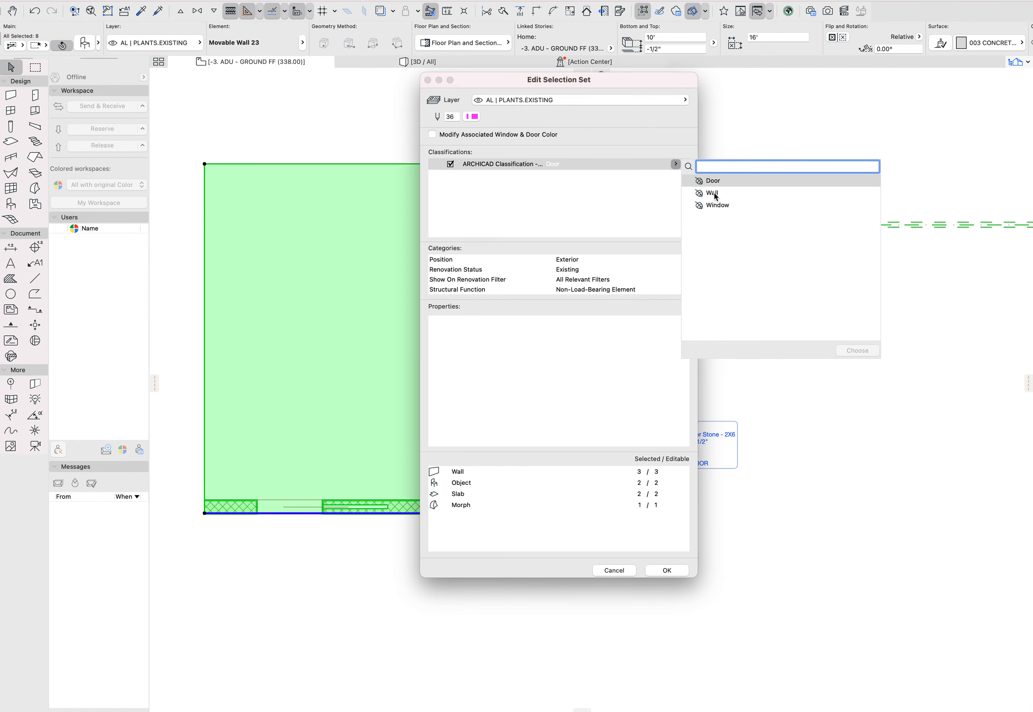
left_click(710, 207)
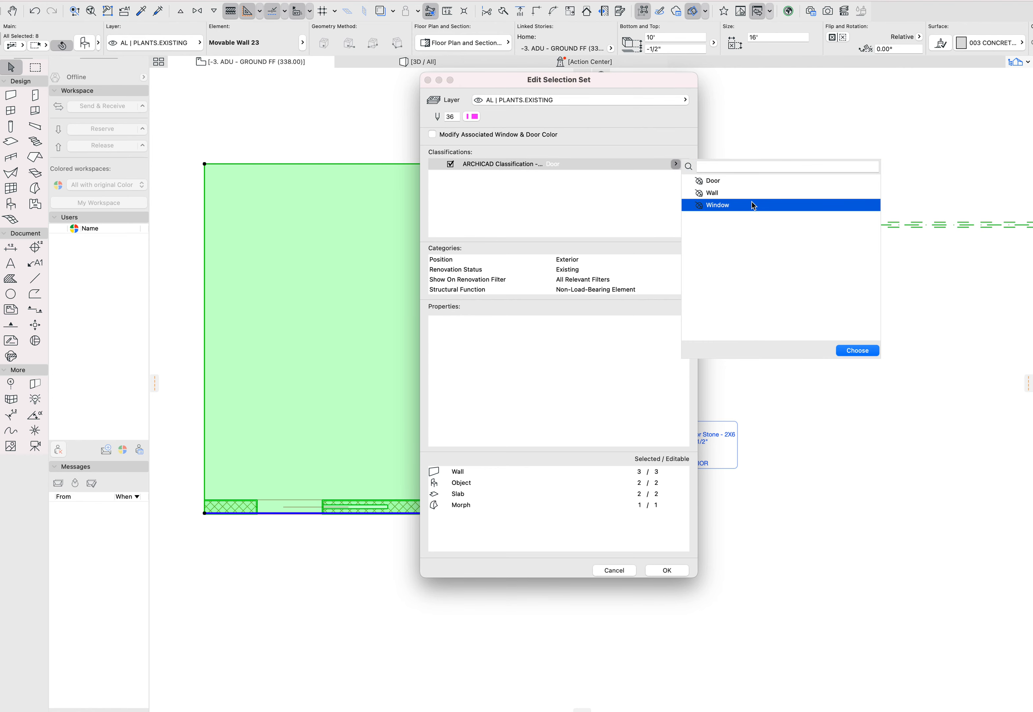
left_click(714, 181)
left_click(720, 205)
left_click(862, 351)
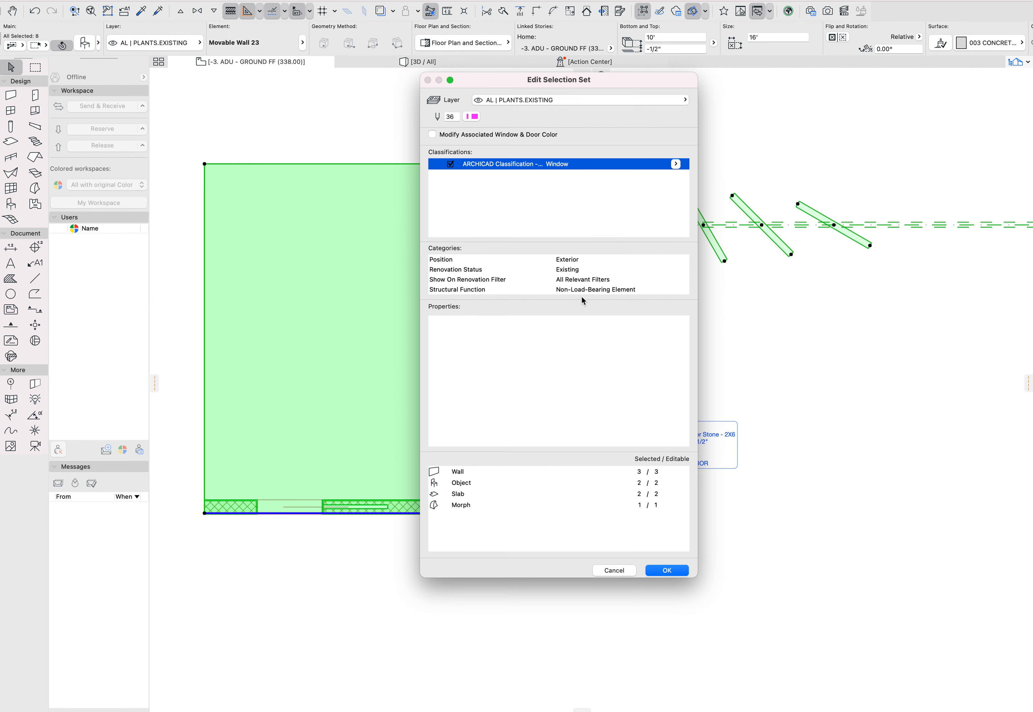
Step: Review the selection set's position, renovation status, renovation filter and structural function categories
left_click(517, 271)
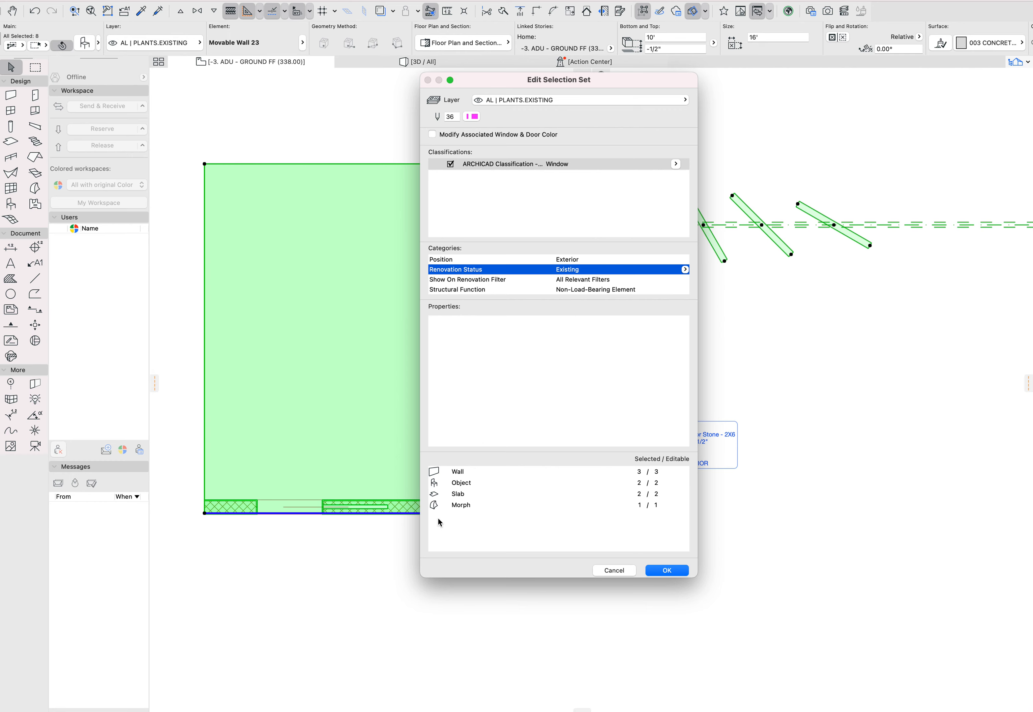
left_click(500, 280)
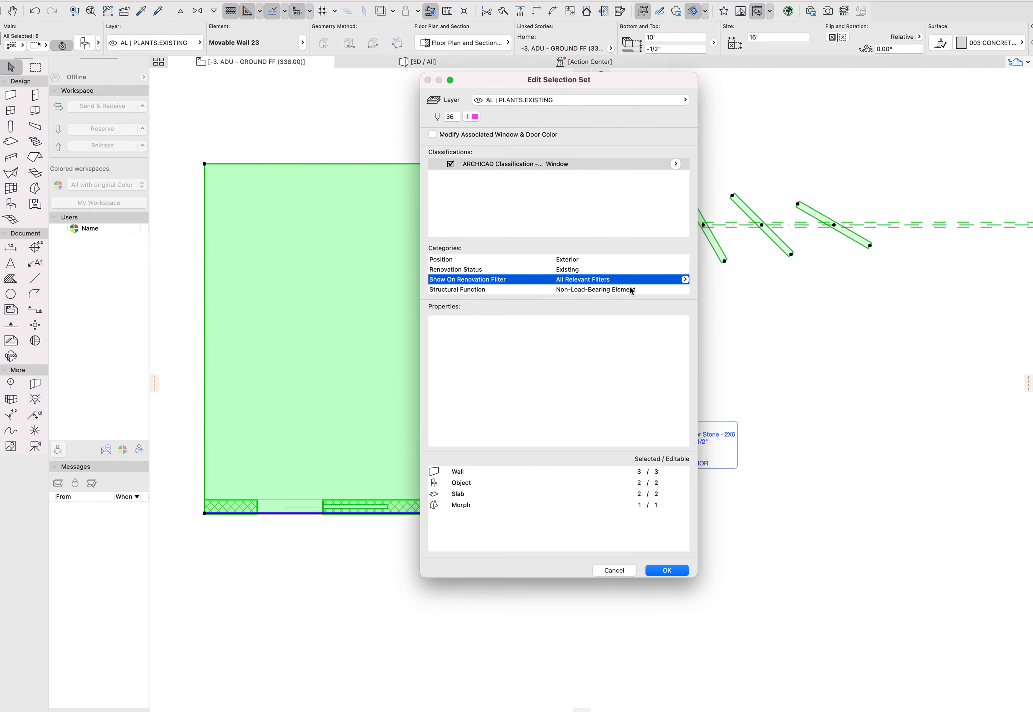
left_click(600, 270)
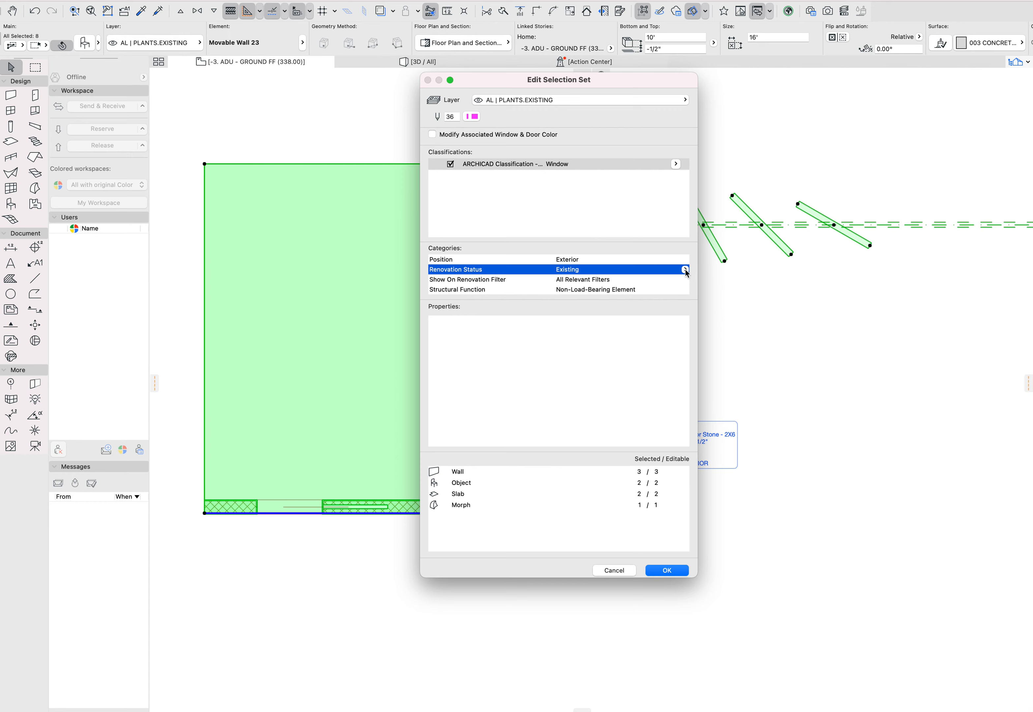
left_click(601, 291)
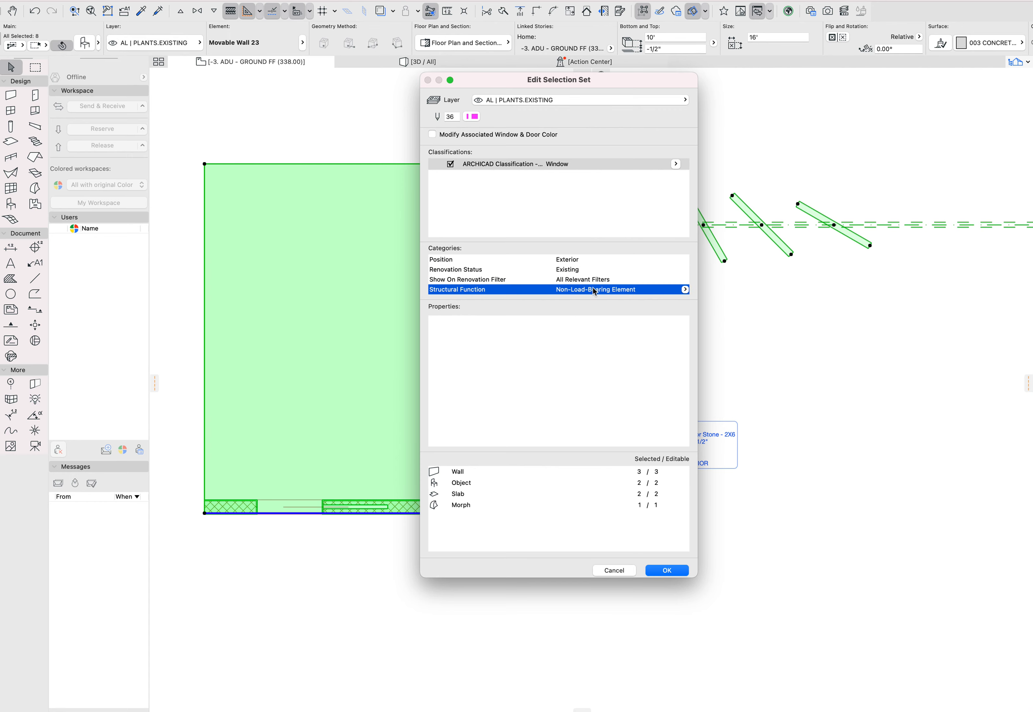
left_click(579, 262)
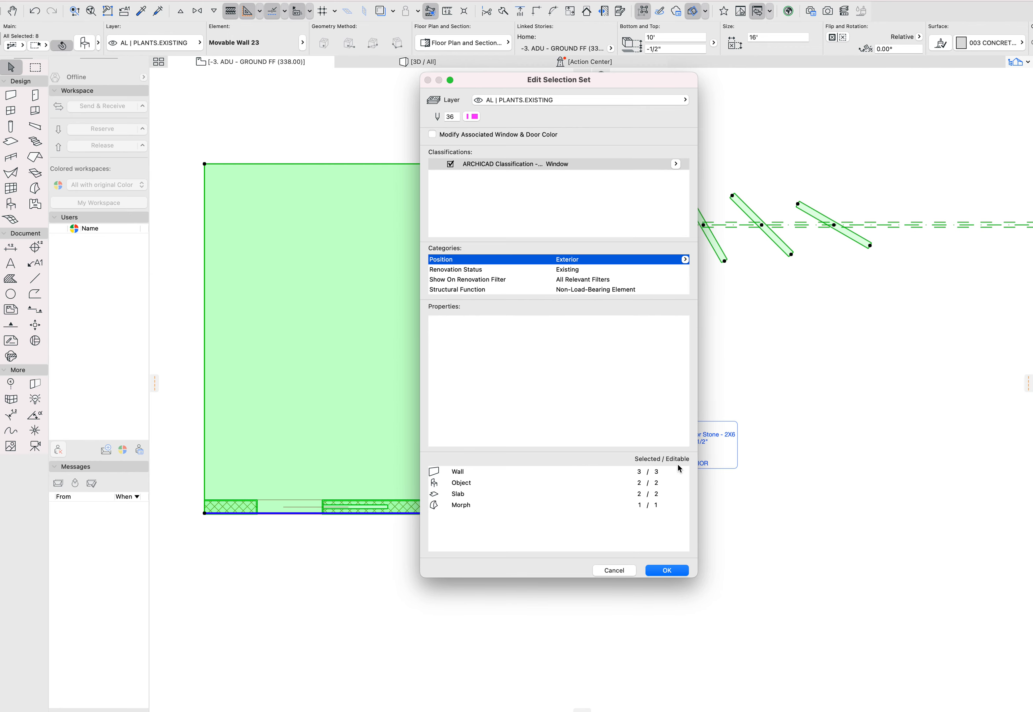
Step: Assign the selection set to ARCHICAD Layer, apply the edits and deselect the elements
left_click(521, 101)
scroll(743, 41, "up", 20)
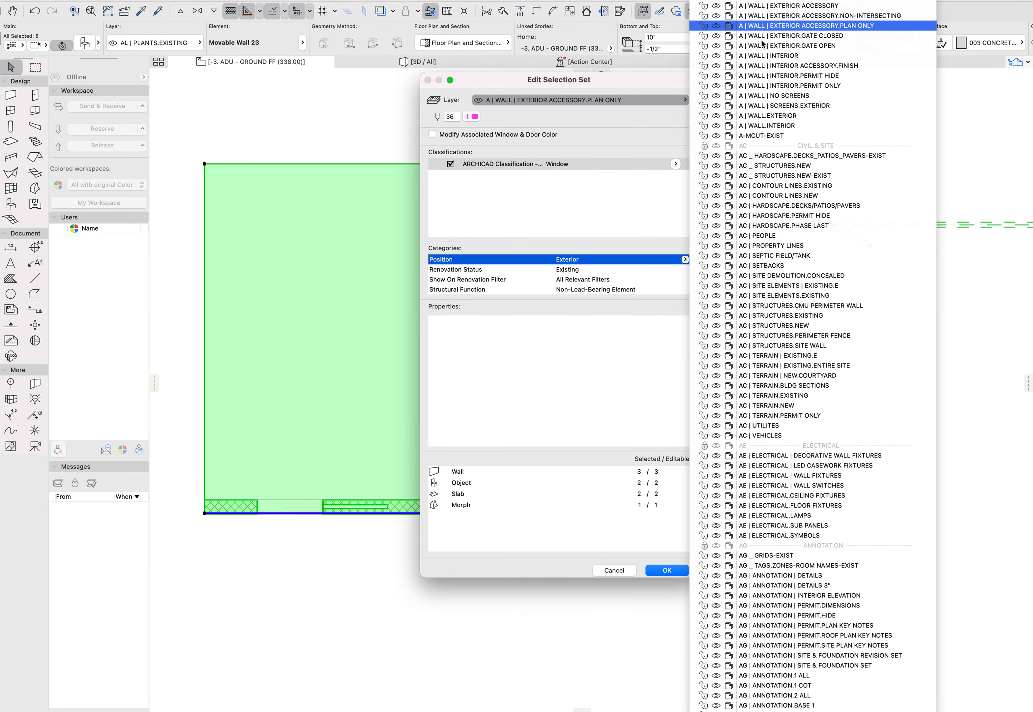
left_click(781, 7)
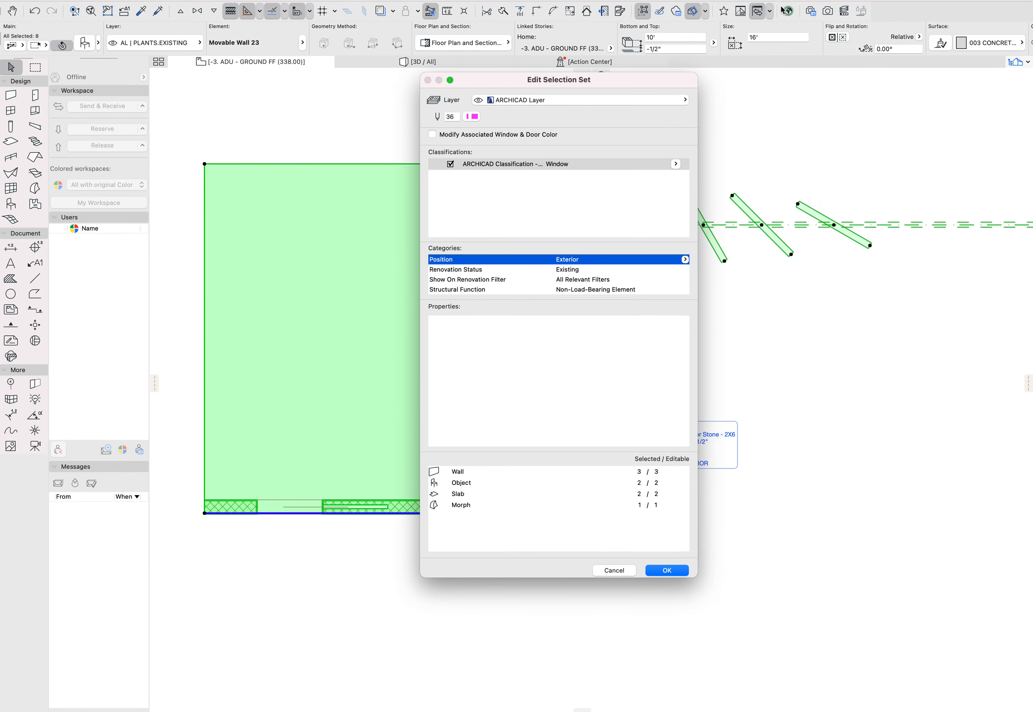
key("Return")
left_click(748, 383)
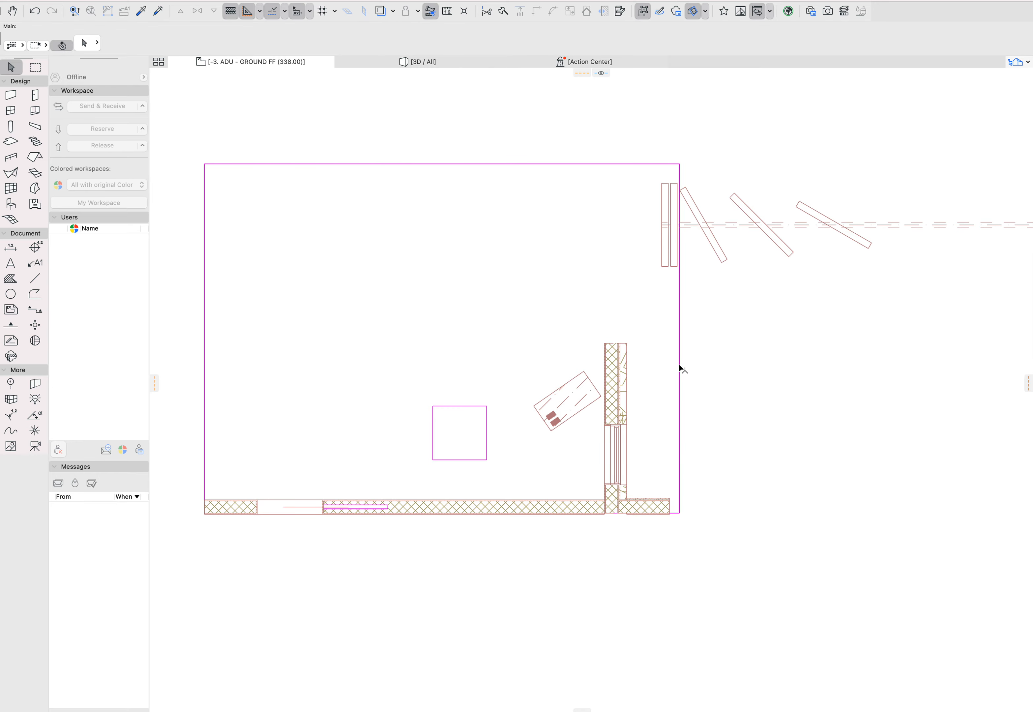
Step: Select the walls and slabs around the plan's lower corner and show only them in 3D
middle_click_drag(680, 364, 623, 395)
scroll(623, 395, "down", 5)
middle_click_drag(537, 380, 509, 387)
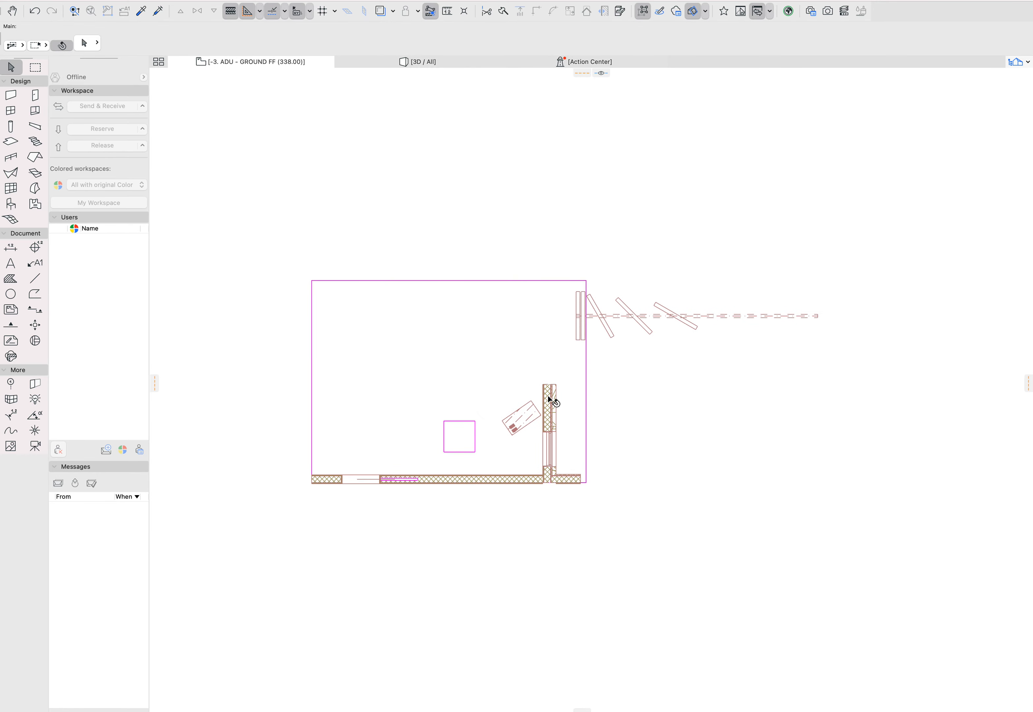
left_click(573, 480)
left_click(532, 479, "shift")
left_click(572, 489)
left_click_drag(572, 489, 528, 463)
key("F5")
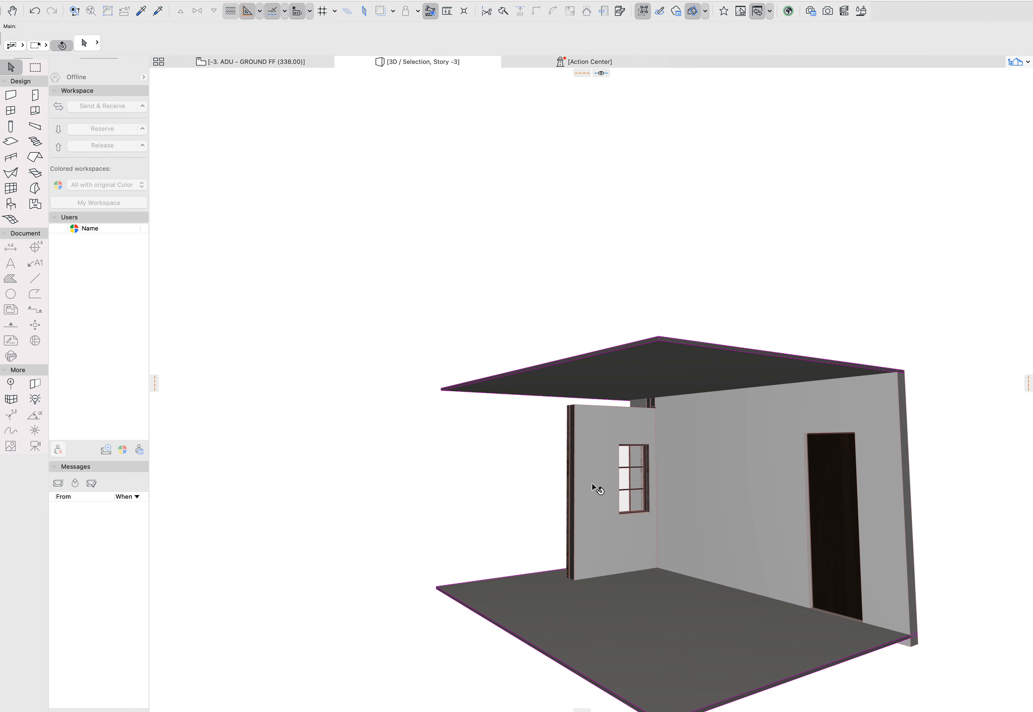
Step: Select the room's walls in the 3D view and display all elements of the model in 3D
left_click(697, 445)
left_click(617, 429, "shift")
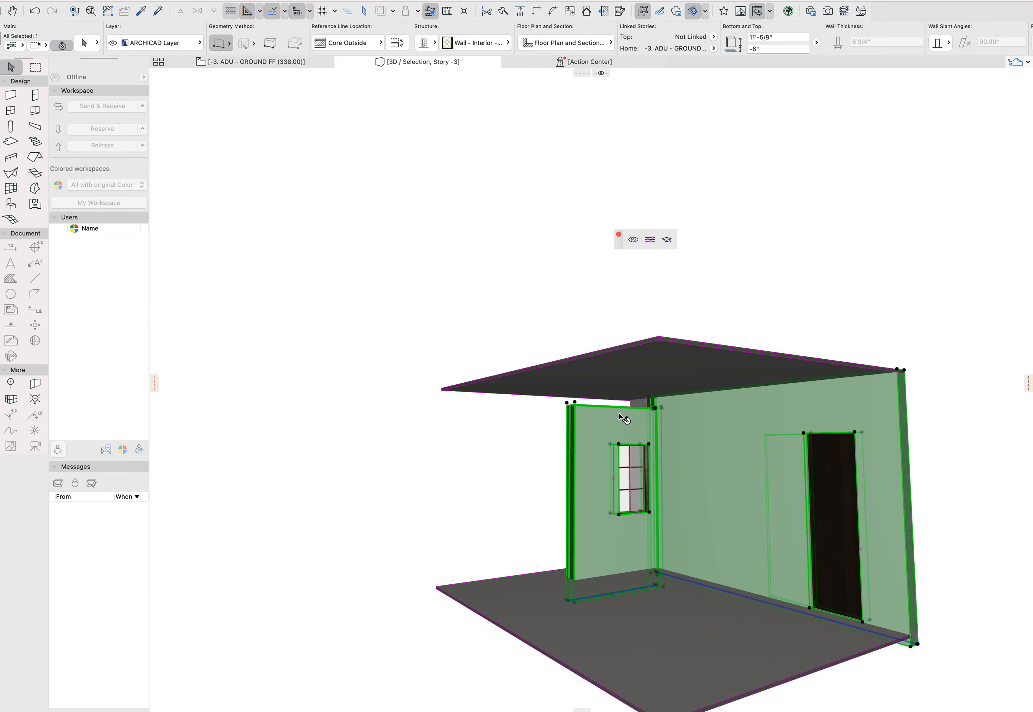
left_click(633, 403, "shift")
key("super+F5")
middle_click_drag(720, 398, 674, 372)
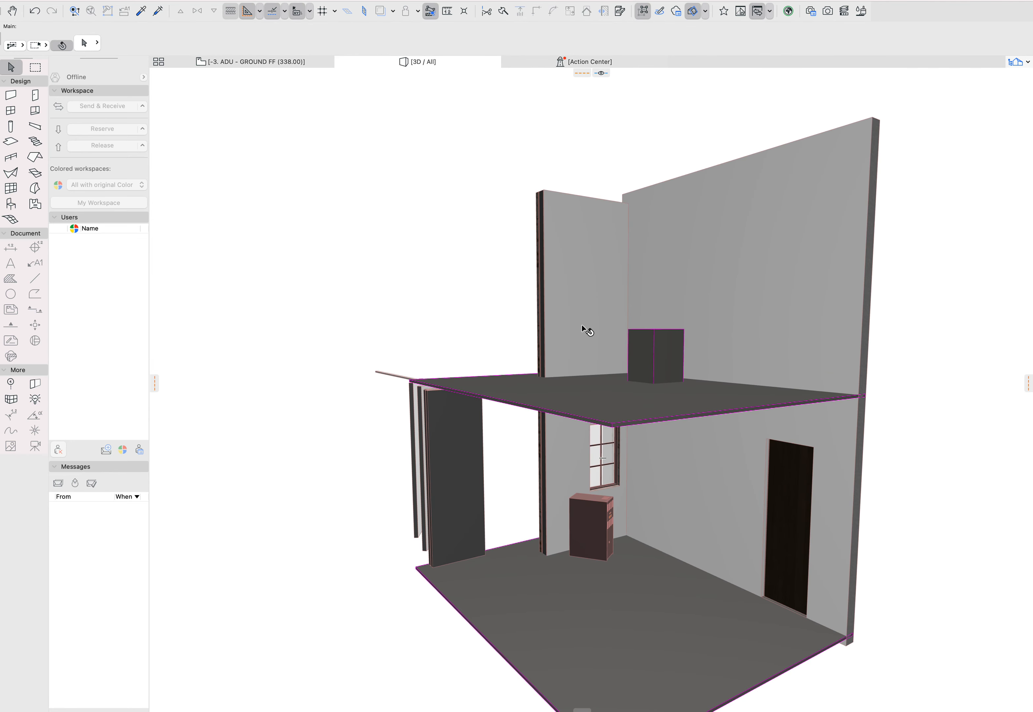
Step: Select the two upper-level interior walls in the 3D view
left_click(623, 265)
left_click(733, 245, "shift")
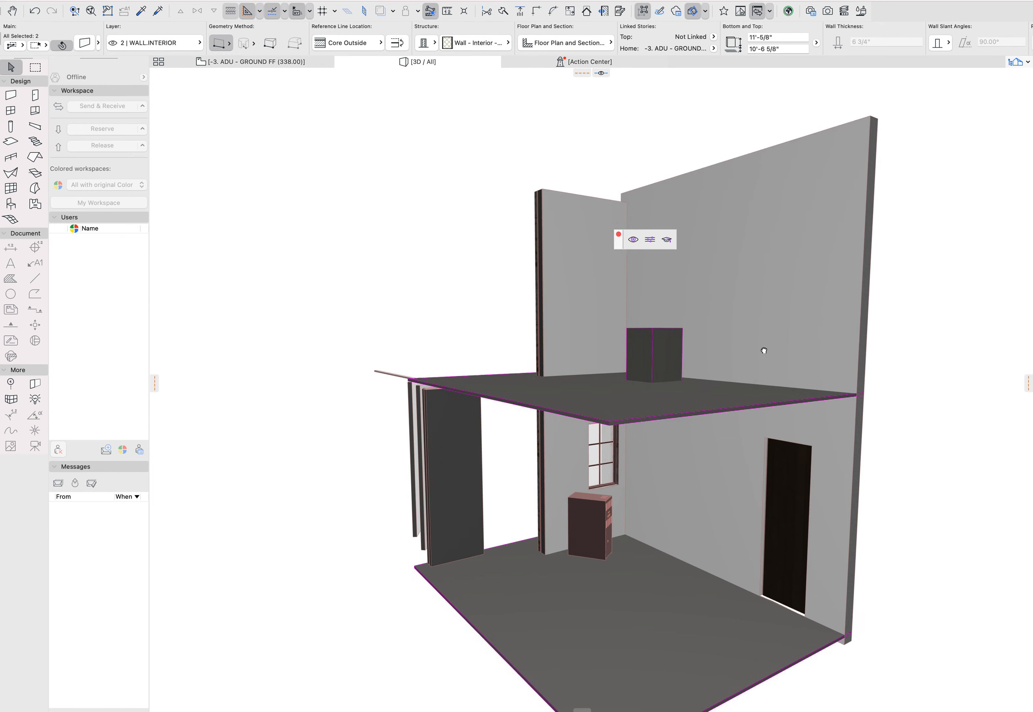
middle_click_drag(769, 354, 743, 340)
Step: Try to change the two upper walls' home story to -2. upper with only the default elevation settings
double_click(780, 334)
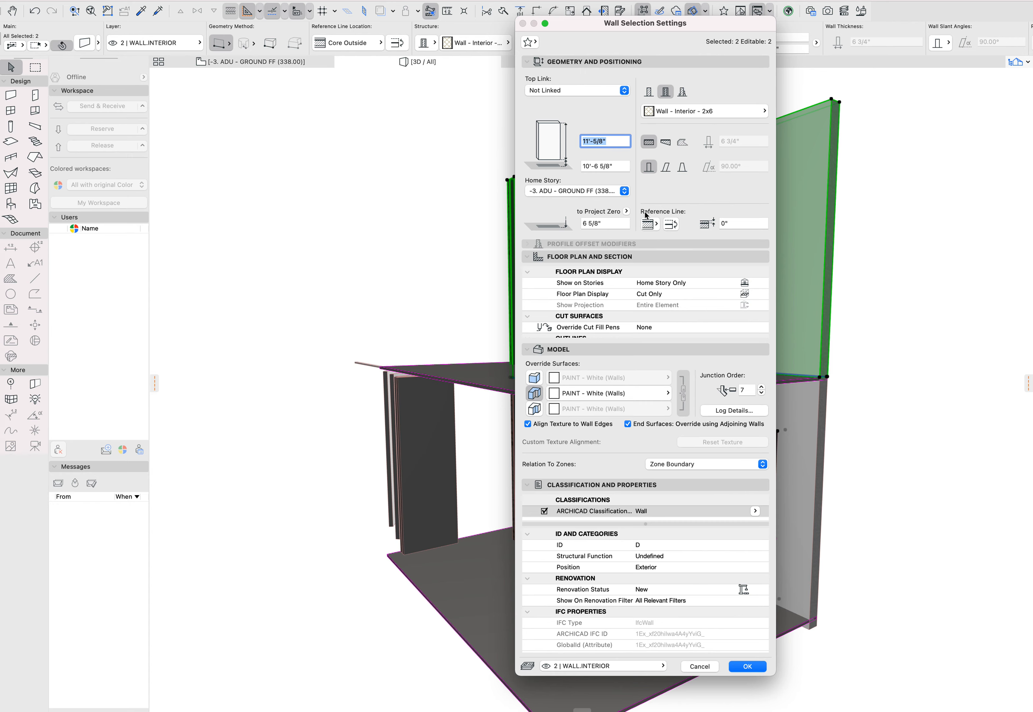
left_click(582, 191)
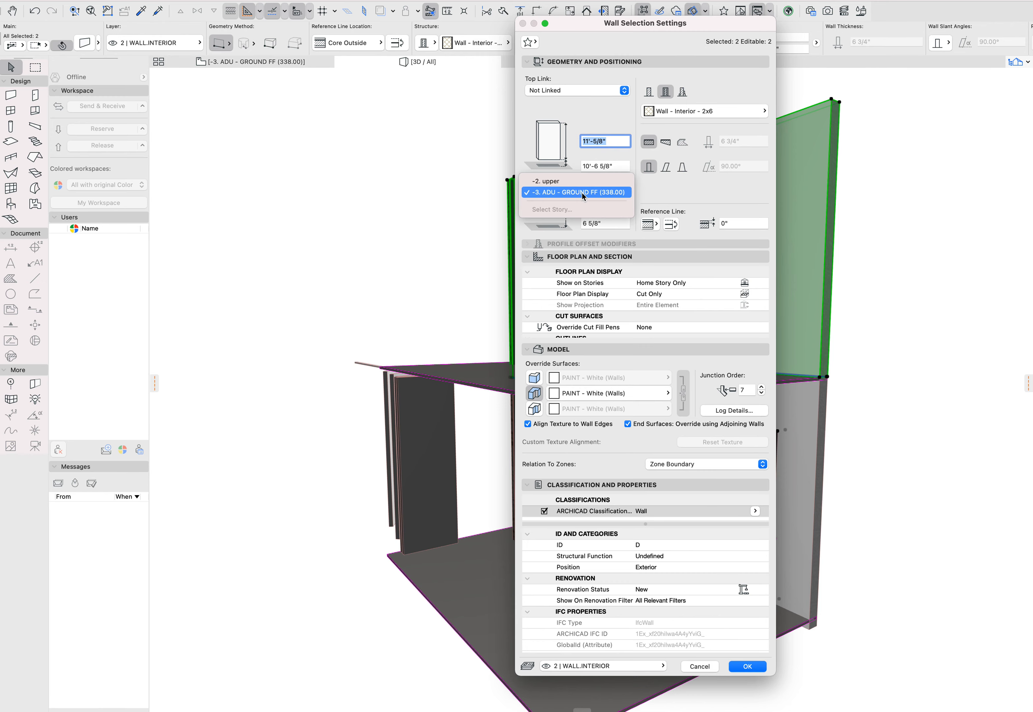
left_click(573, 182)
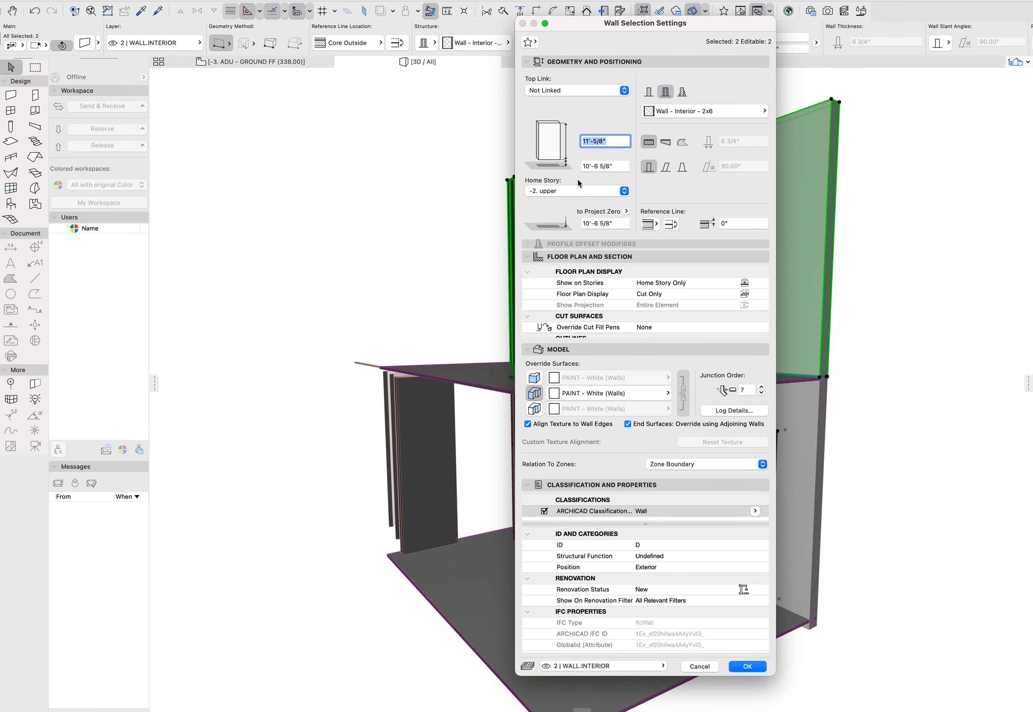
key("Return")
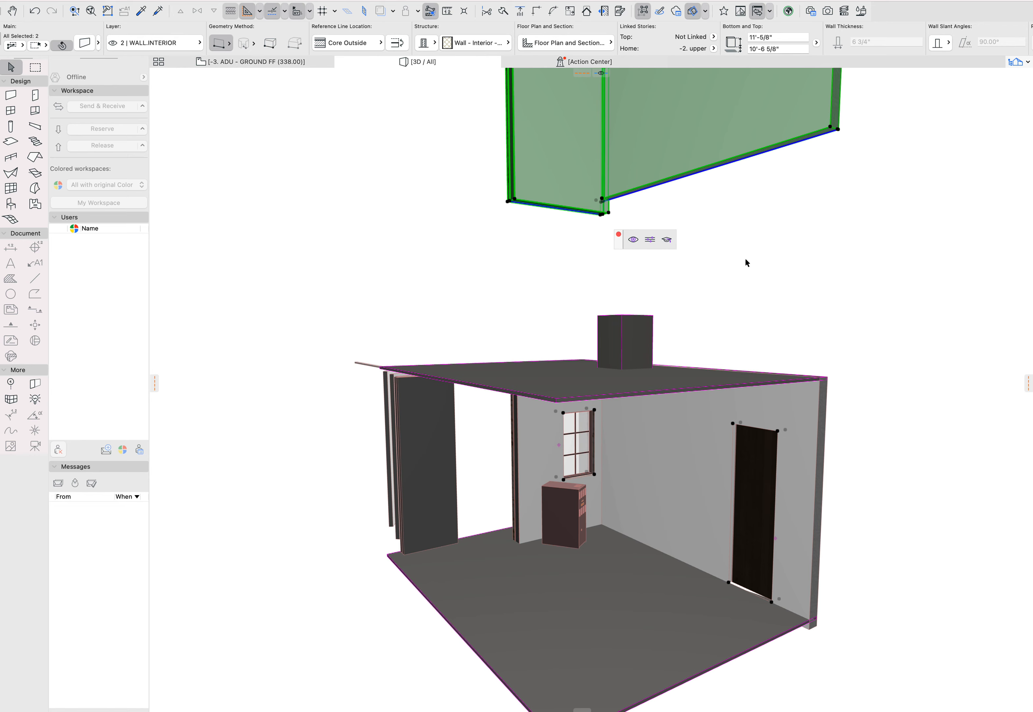
Step: Check the story elevations and heights, and undo the upper walls' home story change
key("super+7")
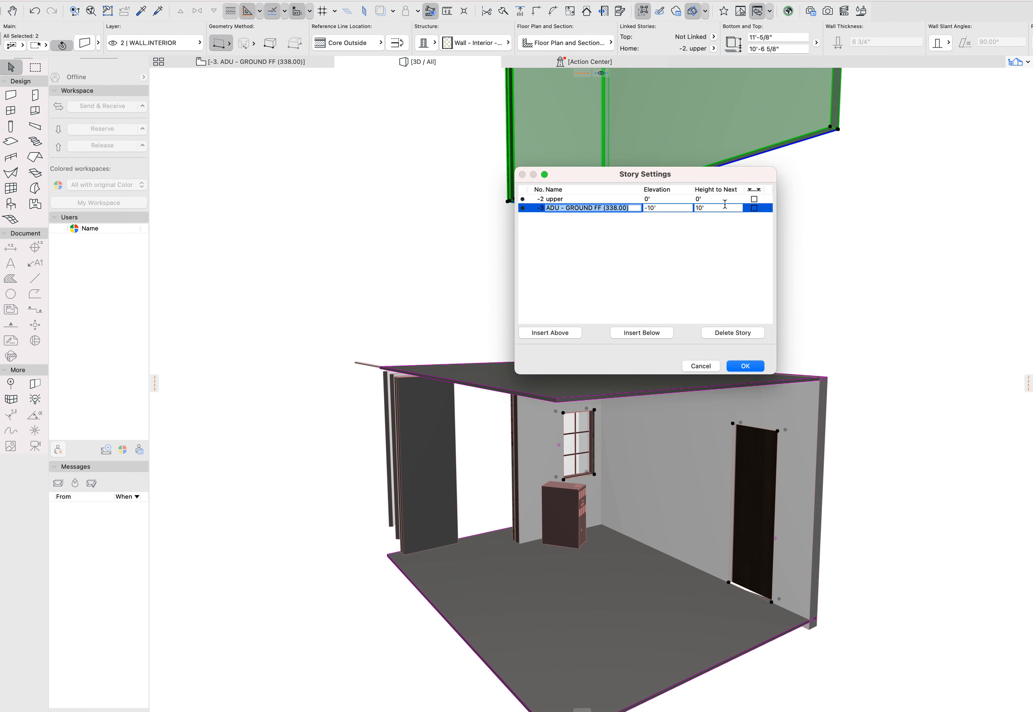
left_click(719, 209)
key("Return")
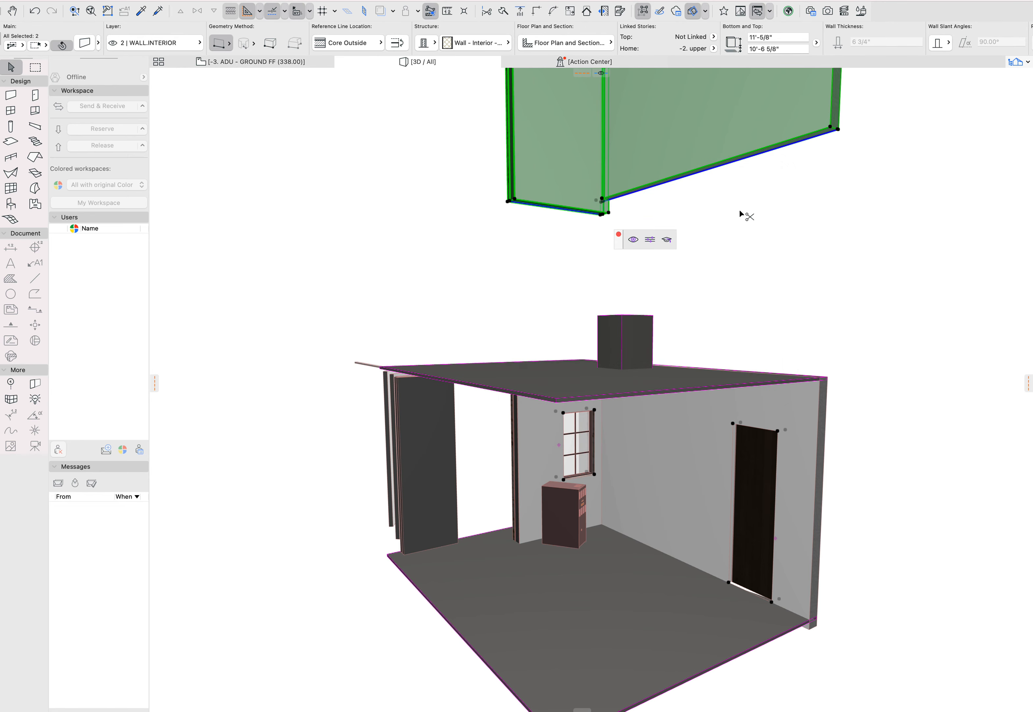
key("super+z")
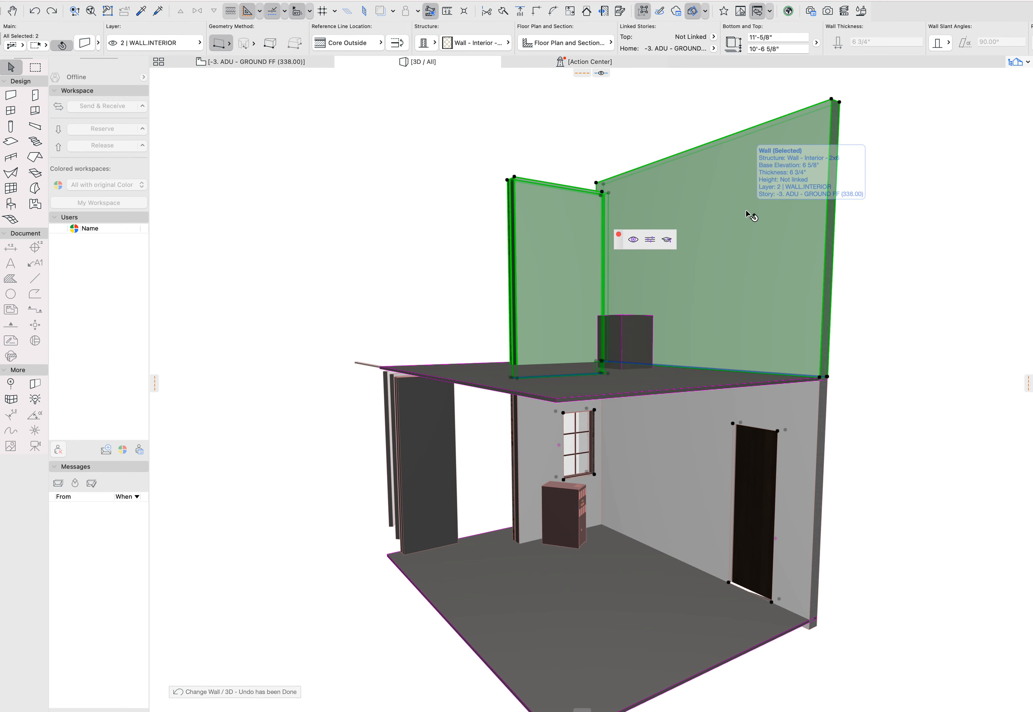
Step: Set the two upper walls' home story to -2. upper and their wall height to 0
key("super+t")
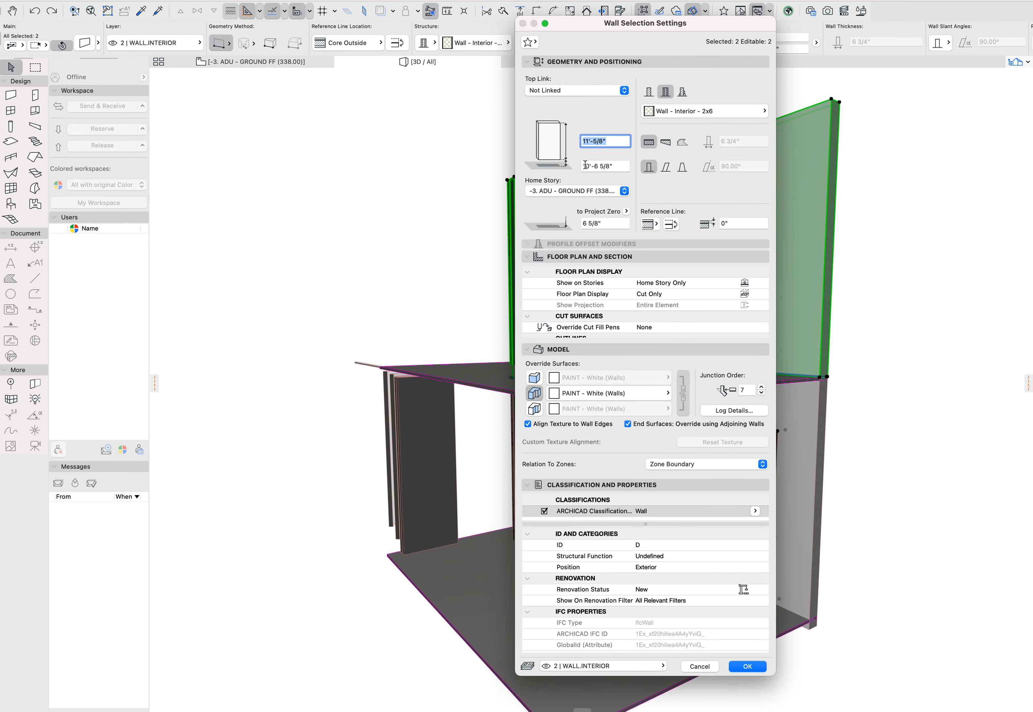
left_click(596, 192)
left_click(587, 182)
type("0")
key("Return")
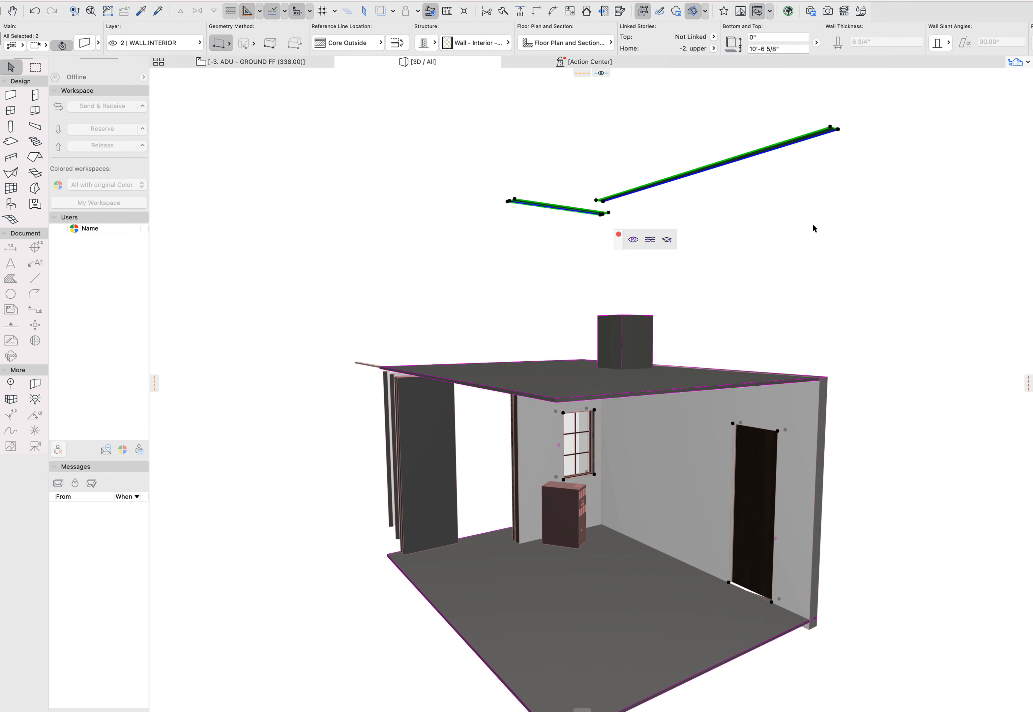
Step: Undo the two upper walls' home story and height changes, and add the box morph beside them to the selection
key("super+z")
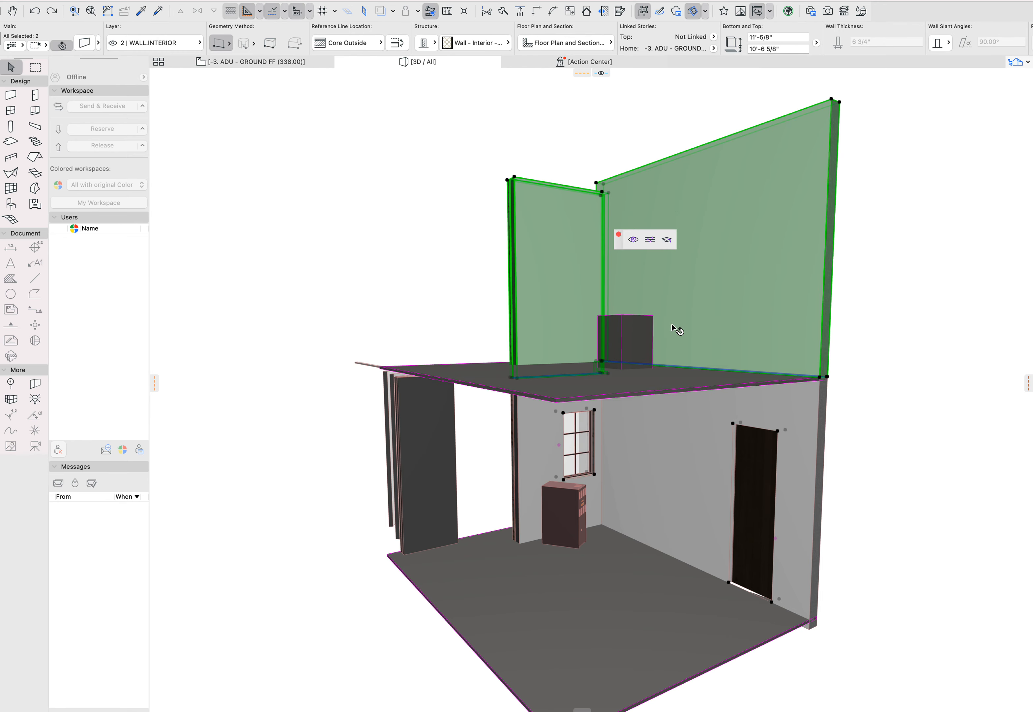
left_click(643, 323, "shift")
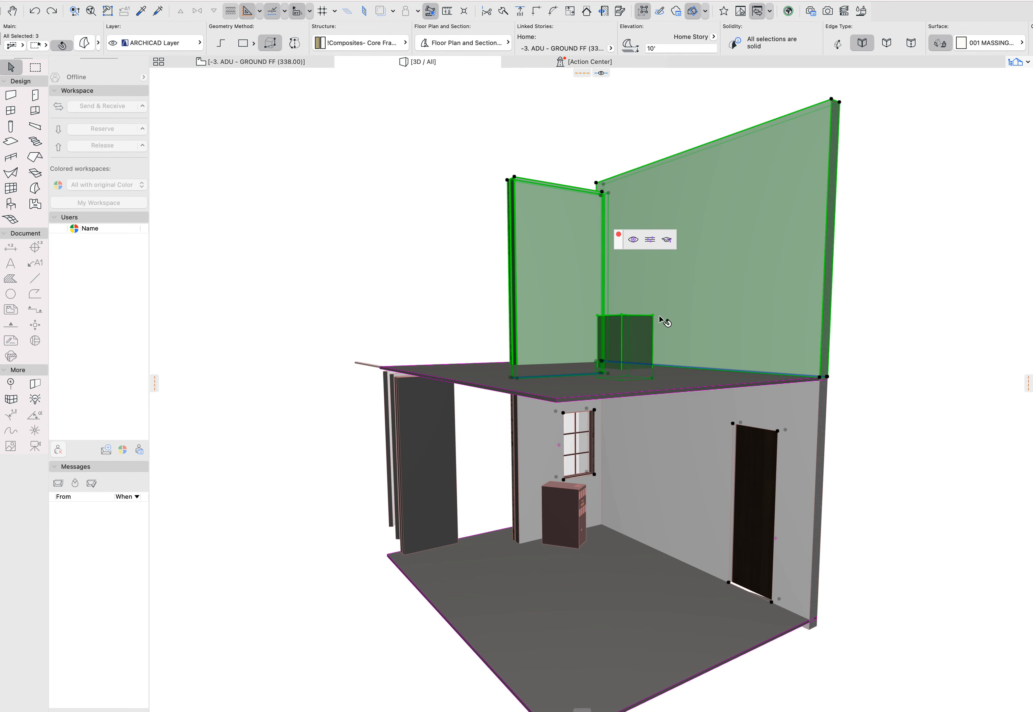
key("shift+super+t")
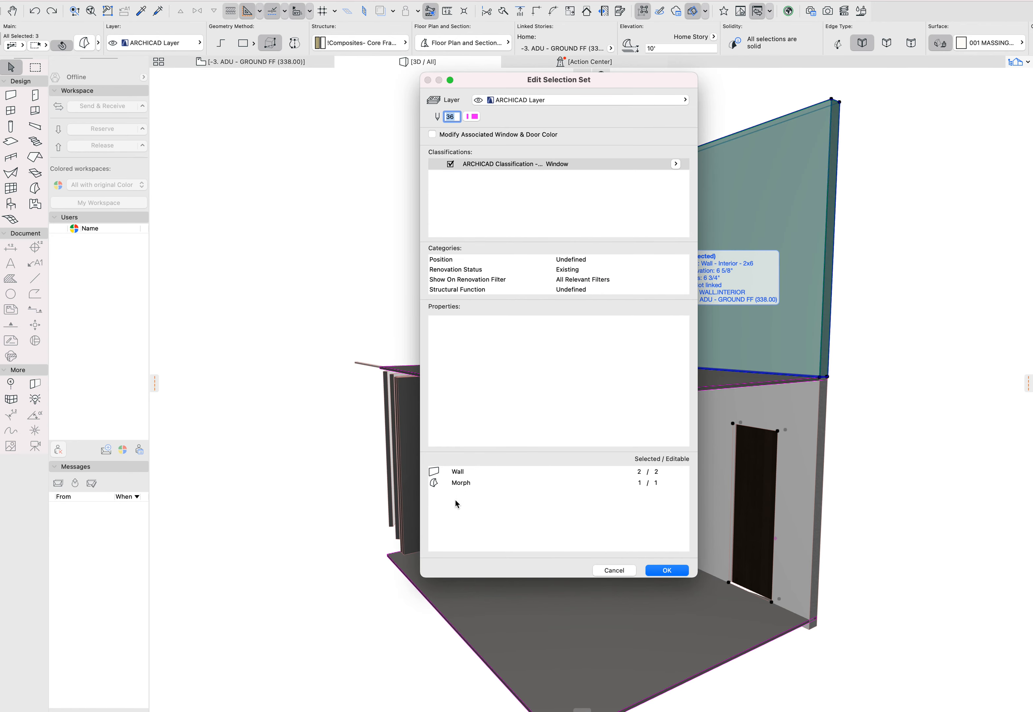
key("Escape")
Step: Relink the home story of the two selected upper walls and the morph to -2. upper
right_click(737, 255)
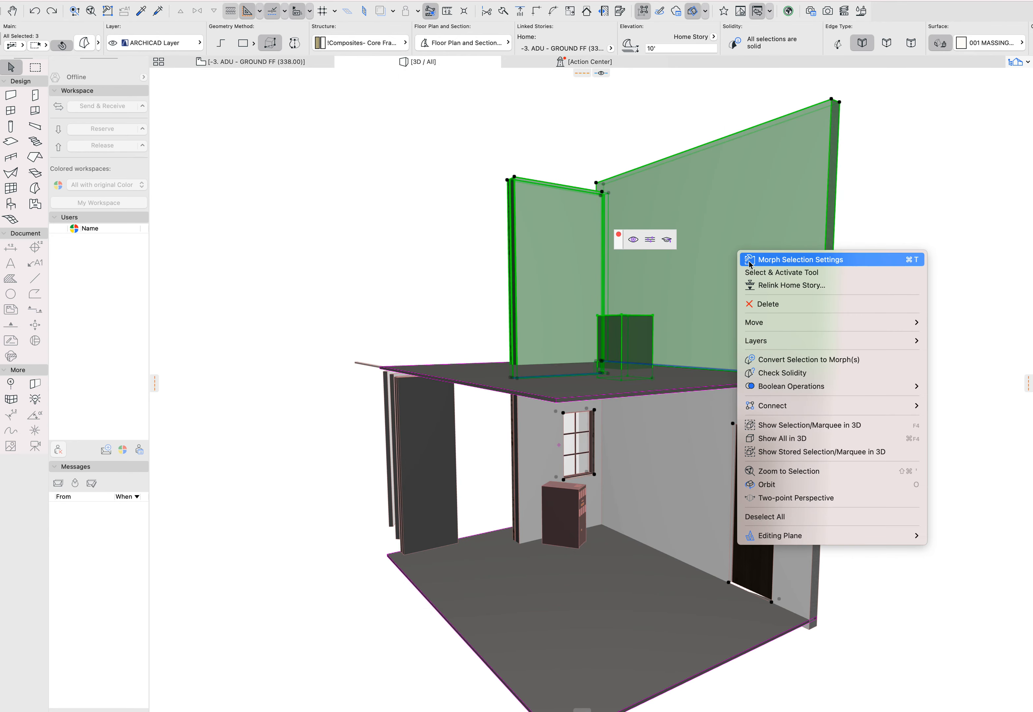
left_click(780, 285)
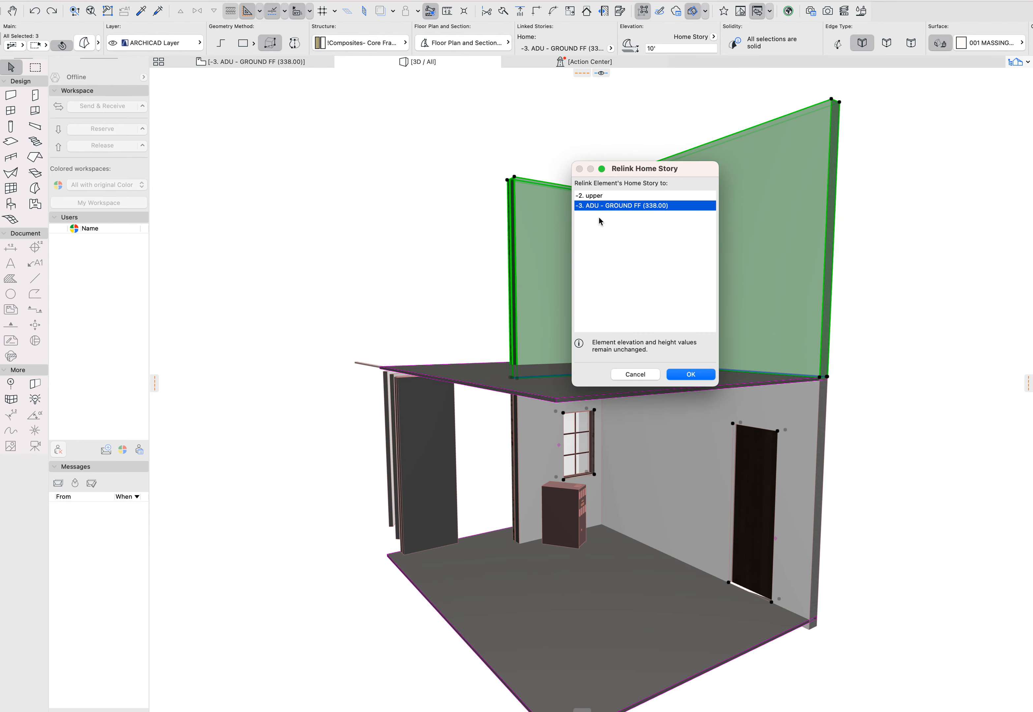
left_click(598, 197)
key("Return")
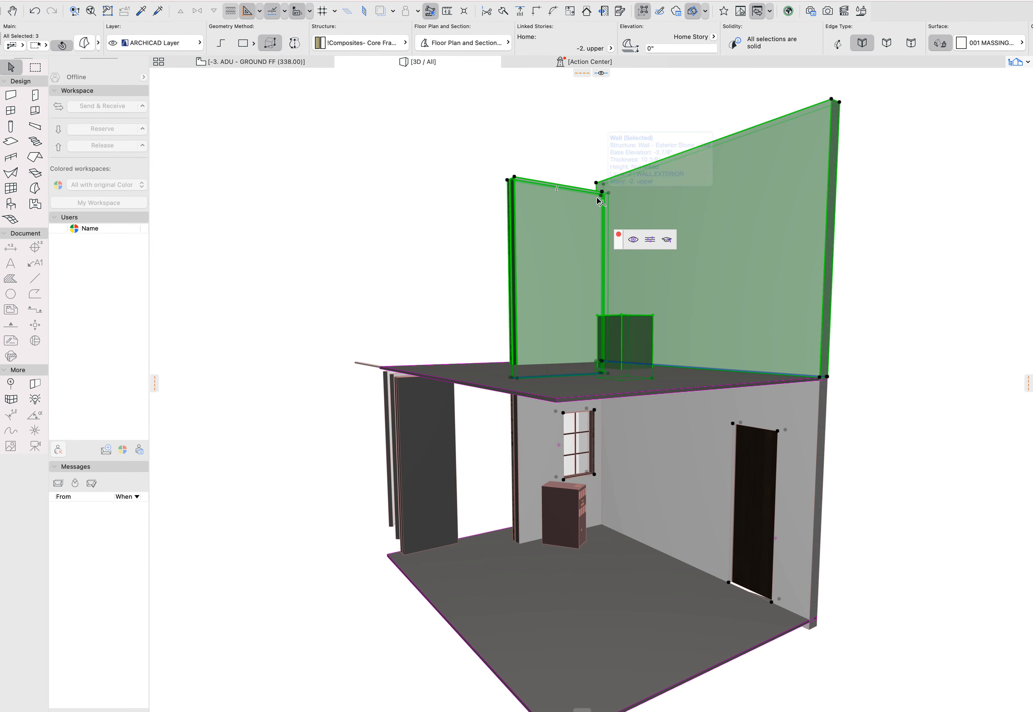
Step: Check the relinked morph and walls on the -2. upper floor plan by selecting them, then clear the selection
left_click(295, 63)
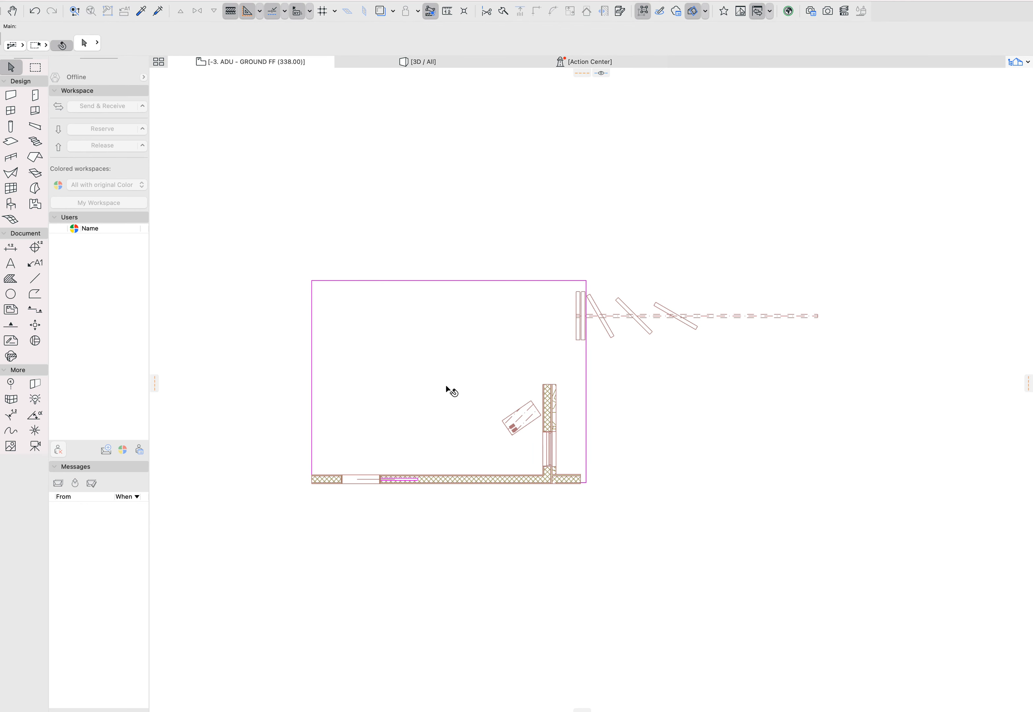
key("super+Up")
left_click_drag(565, 500, 424, 415)
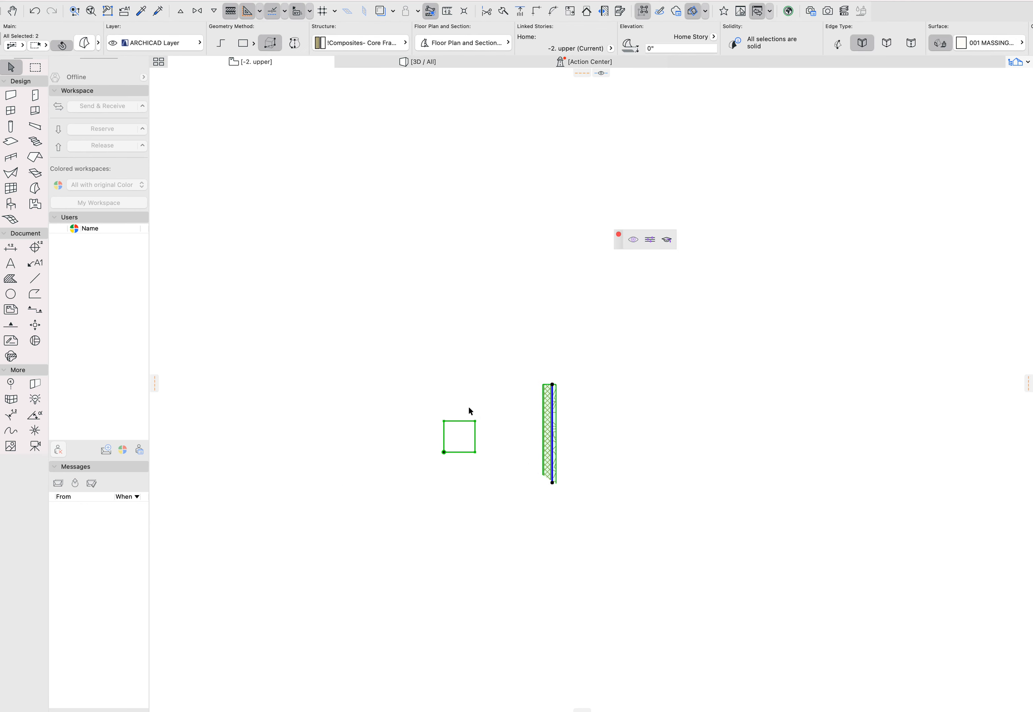
left_click(555, 476)
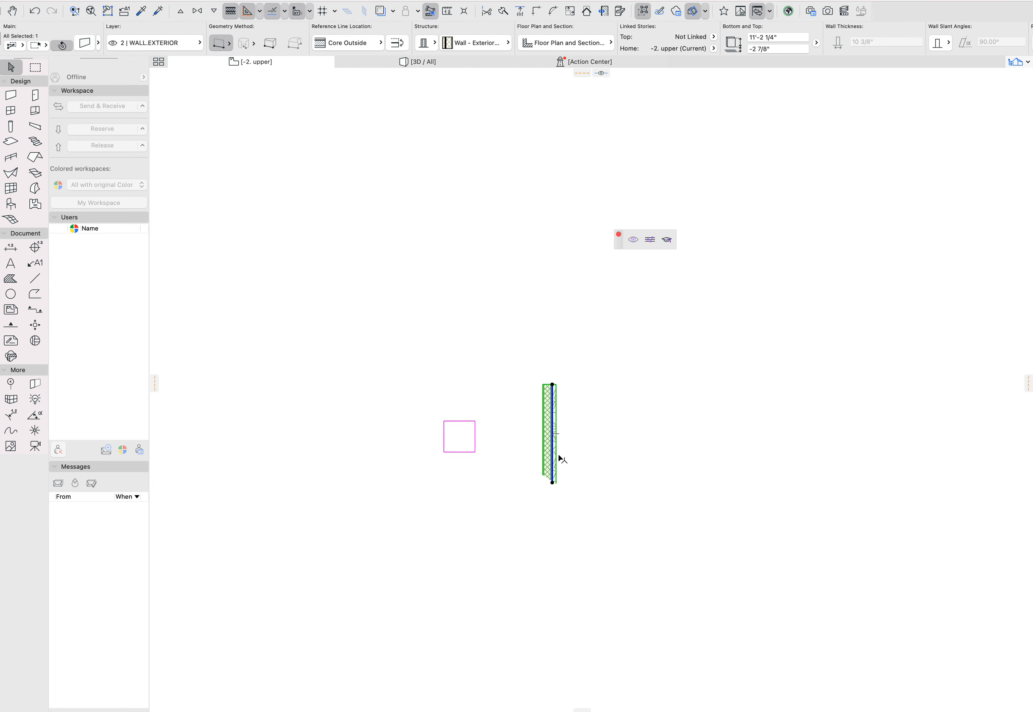
left_click(538, 491)
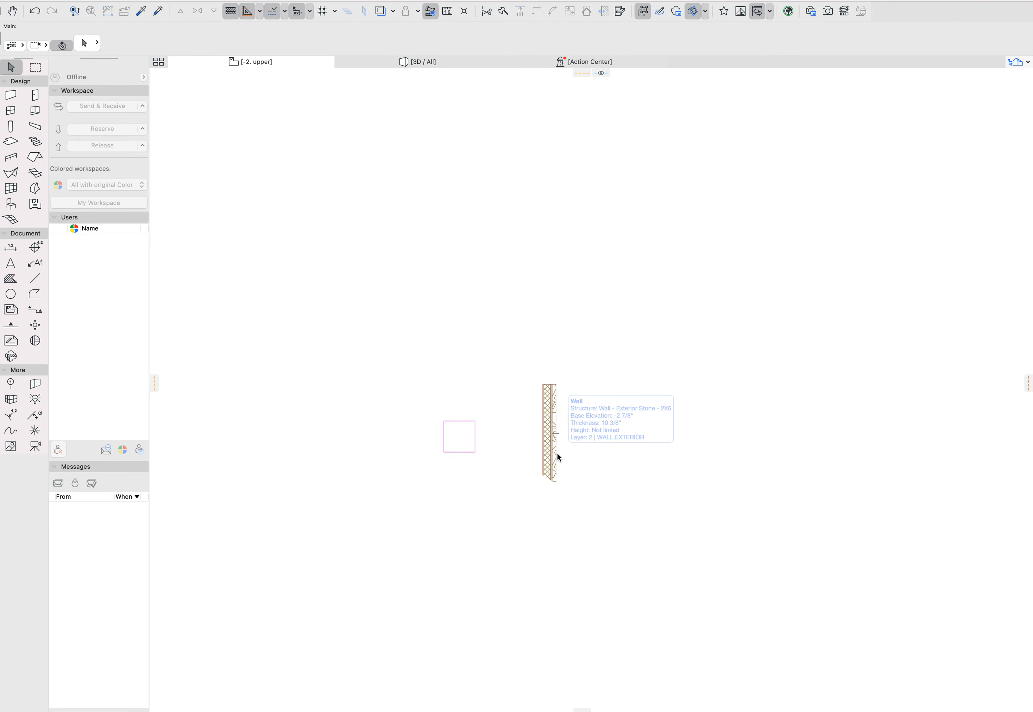
Step: Select the movable wall object in the 3D view and relink its home story to -2. upper
key("F3")
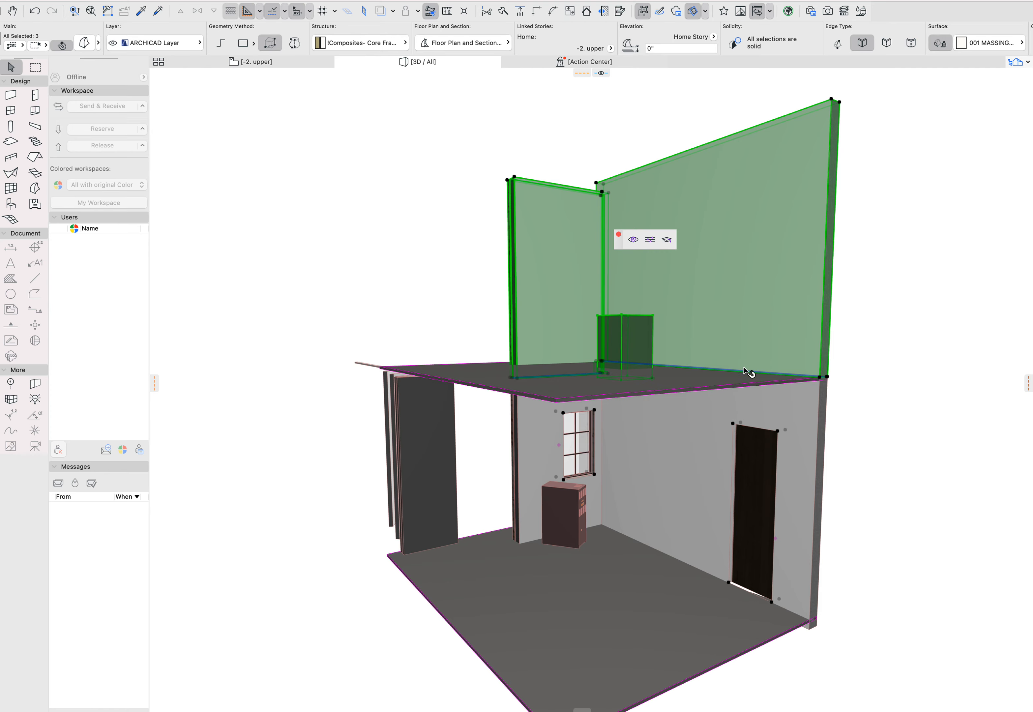
middle_click_drag(733, 377, 706, 373)
middle_click_drag(760, 407, 708, 381, "shift")
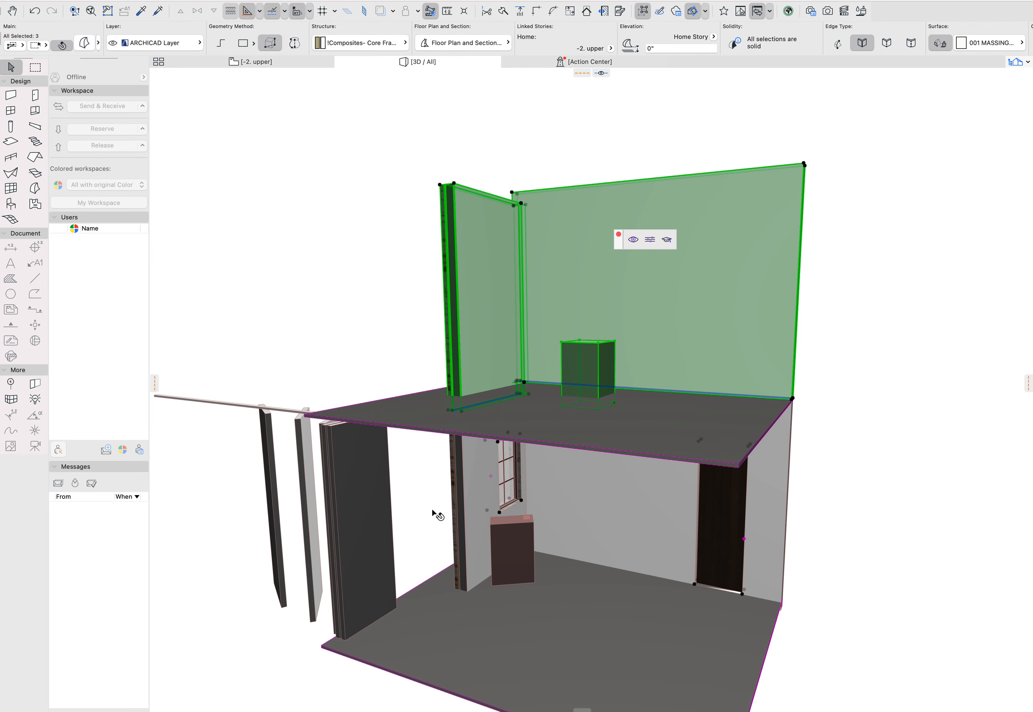
left_click(356, 443)
middle_click_drag(356, 498, 605, 458)
right_click(592, 436)
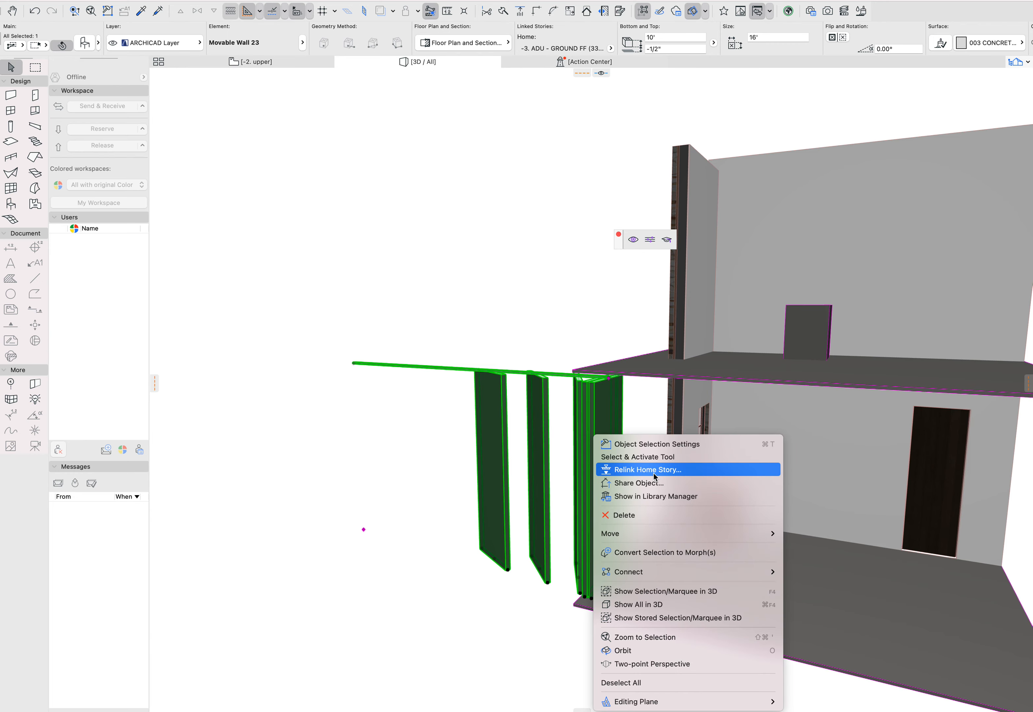
left_click(637, 470)
left_click(592, 196)
key("Return")
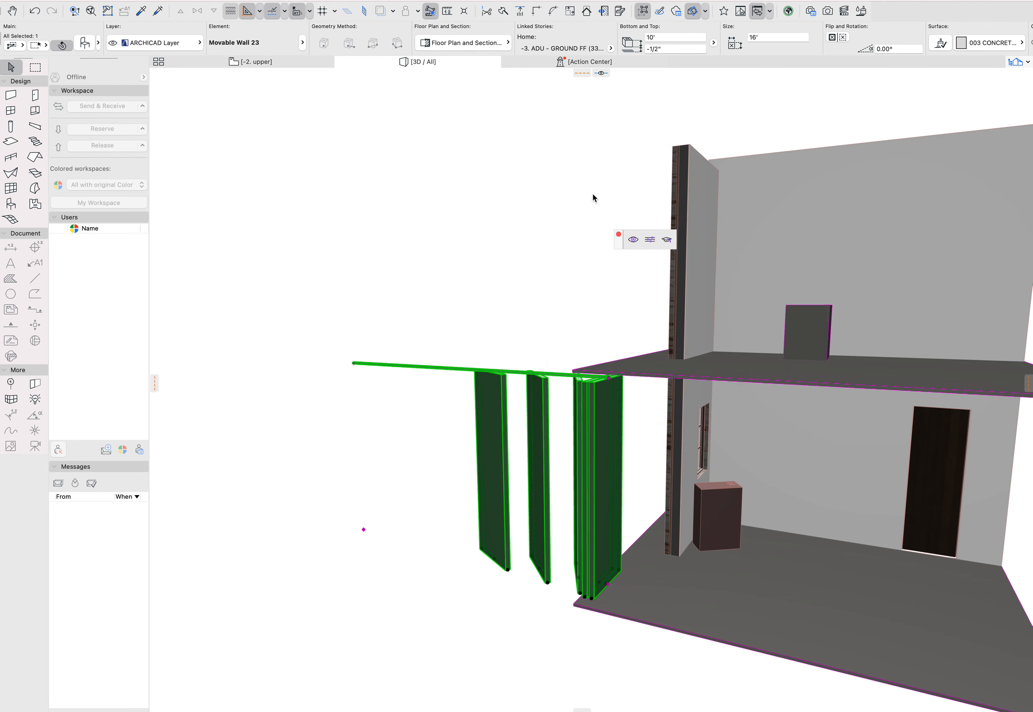
Step: Select the movable wall on the -2. upper floor plan to check its home story and elevations
key("Escape")
key("F2")
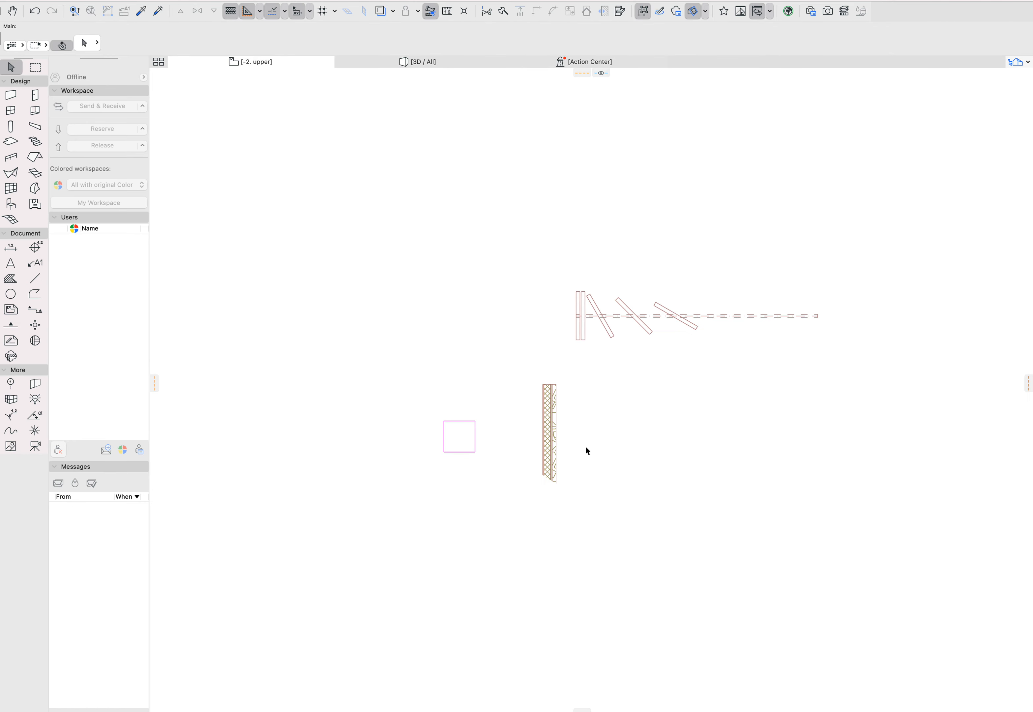
left_click_drag(529, 279, 585, 355)
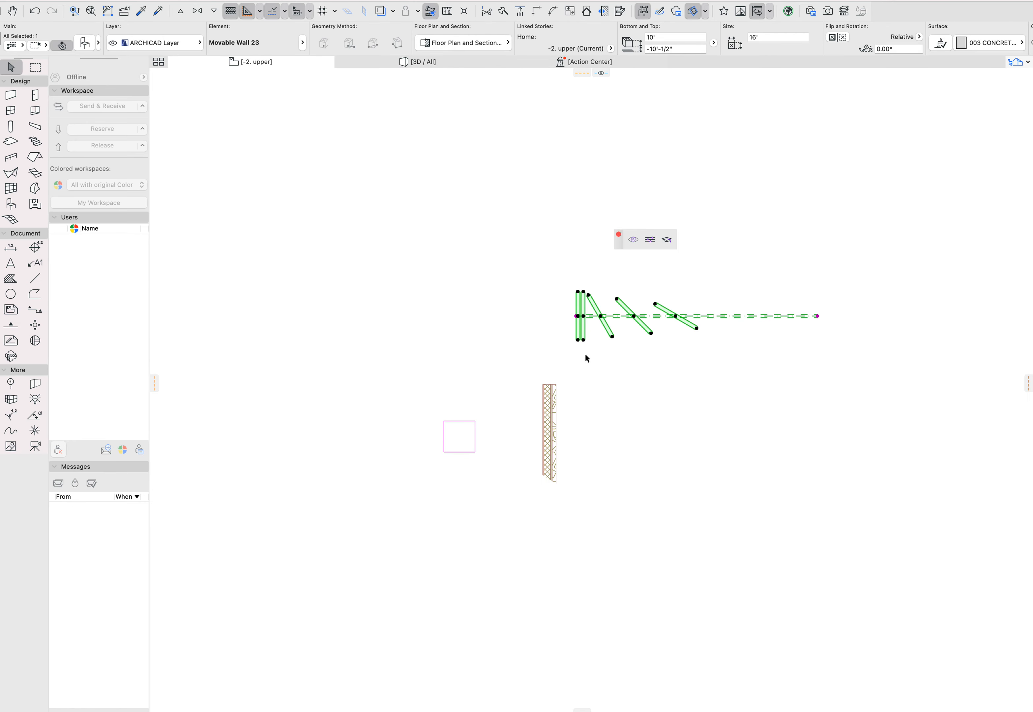